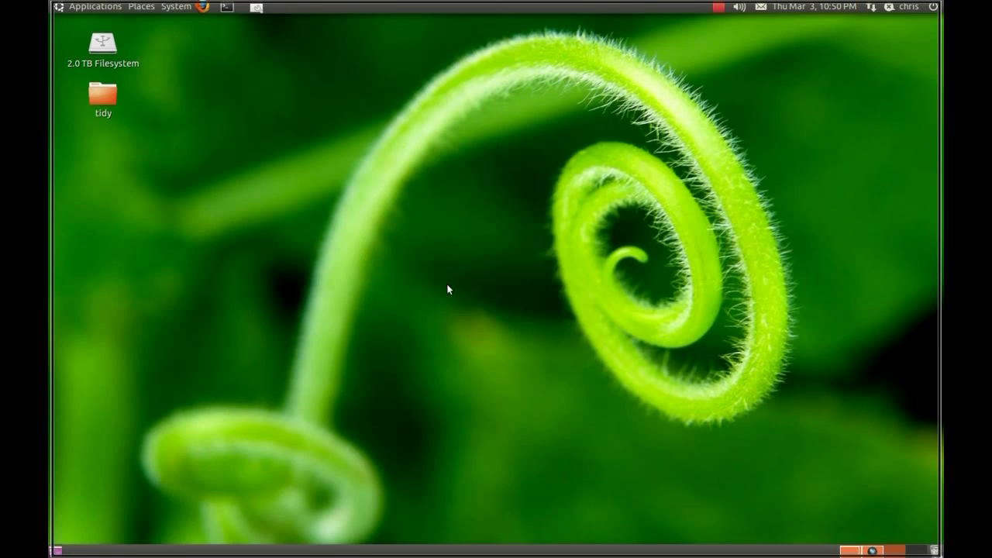
Switch to the workspace holding the browser and bring the 12_model_prolife photo folder to the front
key("ctrl+alt+Left")
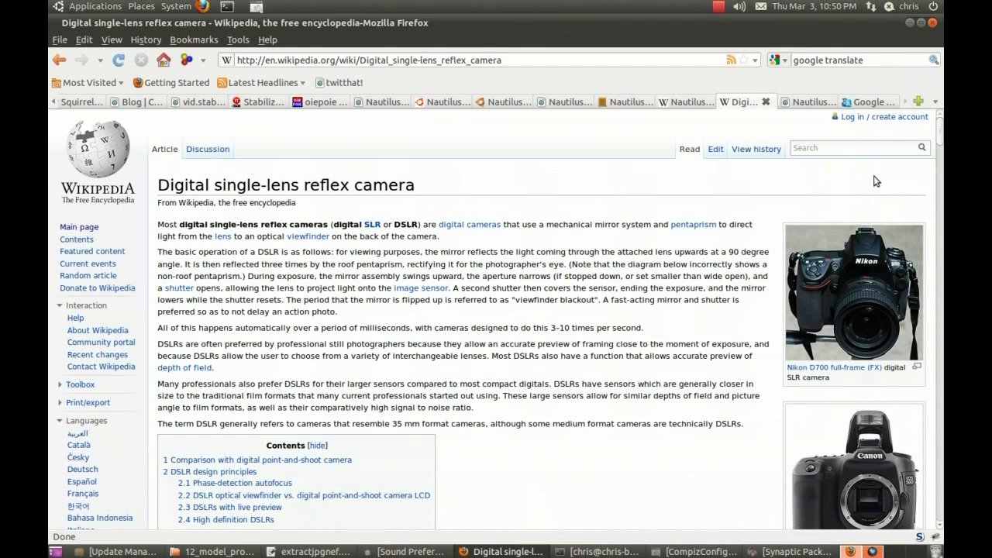
left_click(875, 181)
left_click(207, 551)
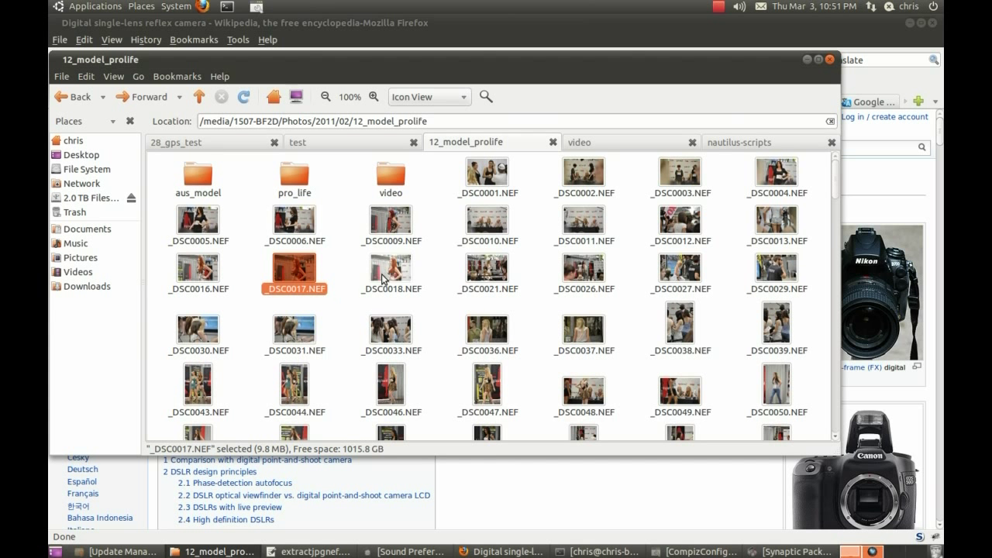
left_click(486, 277)
left_click(578, 275)
left_click(486, 280)
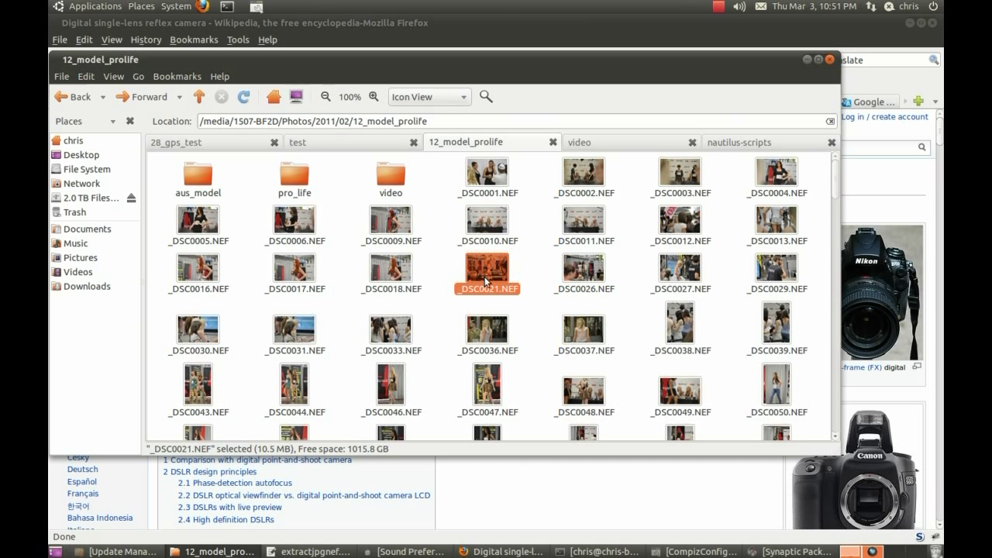
right_click(313, 260)
mouse_move(337, 283)
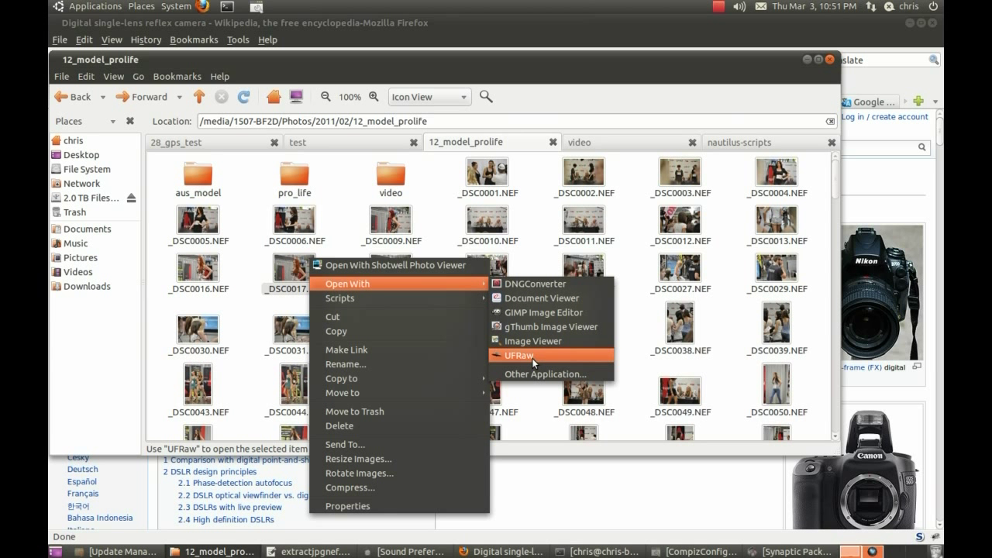
left_click(421, 255)
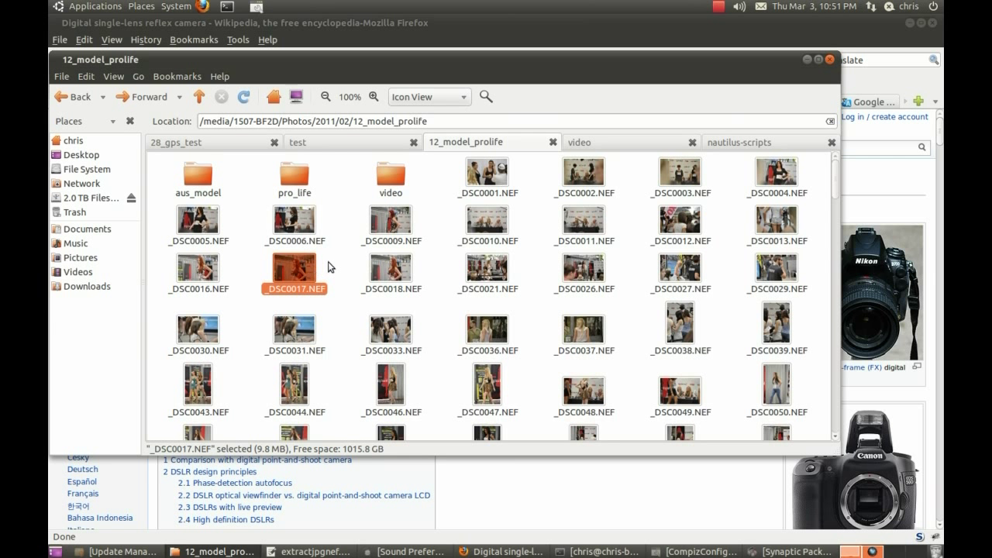
Open the raw photo _DSC0017.NEF with UFRaw and move its window fully into view
right_click(295, 267)
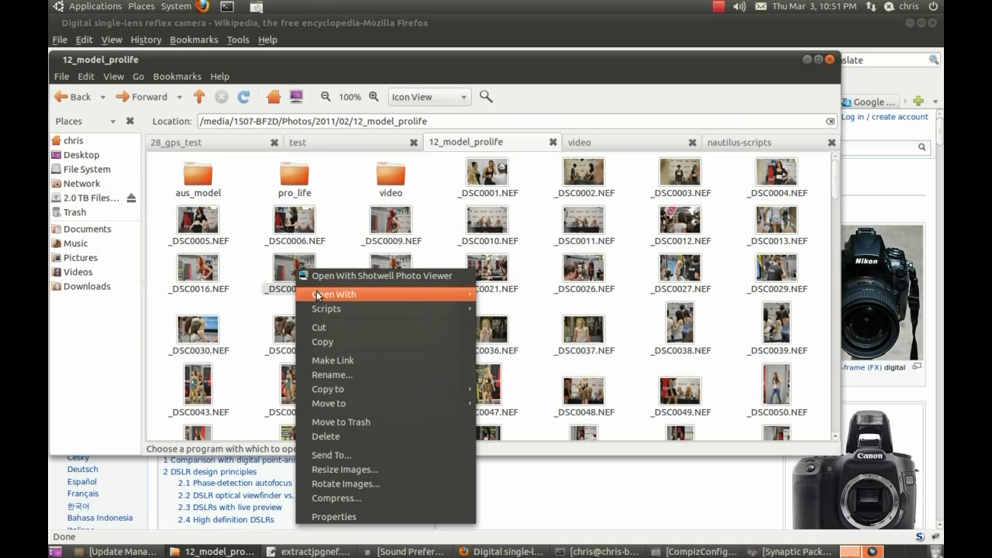
mouse_move(333, 294)
left_click(509, 364)
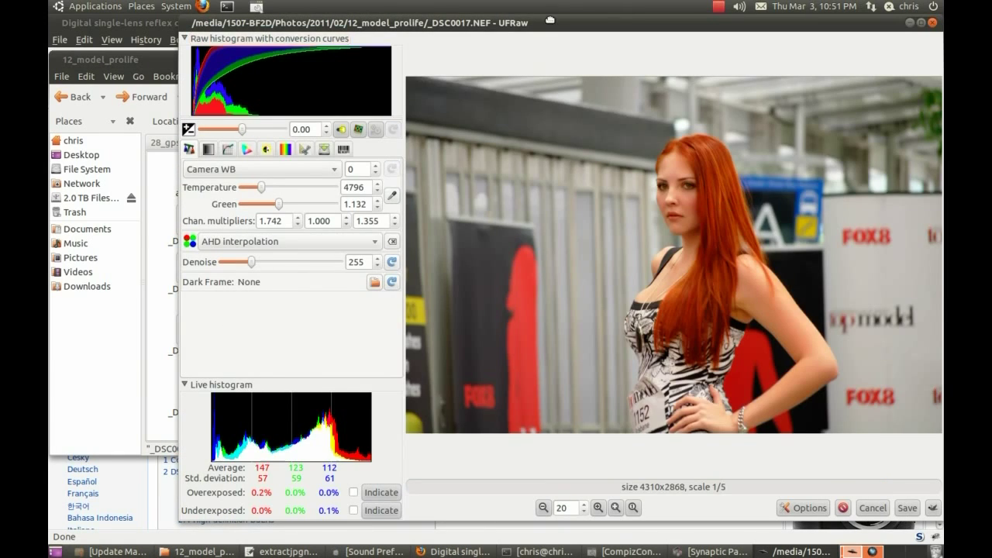
left_click_drag(549, 19, 449, 23)
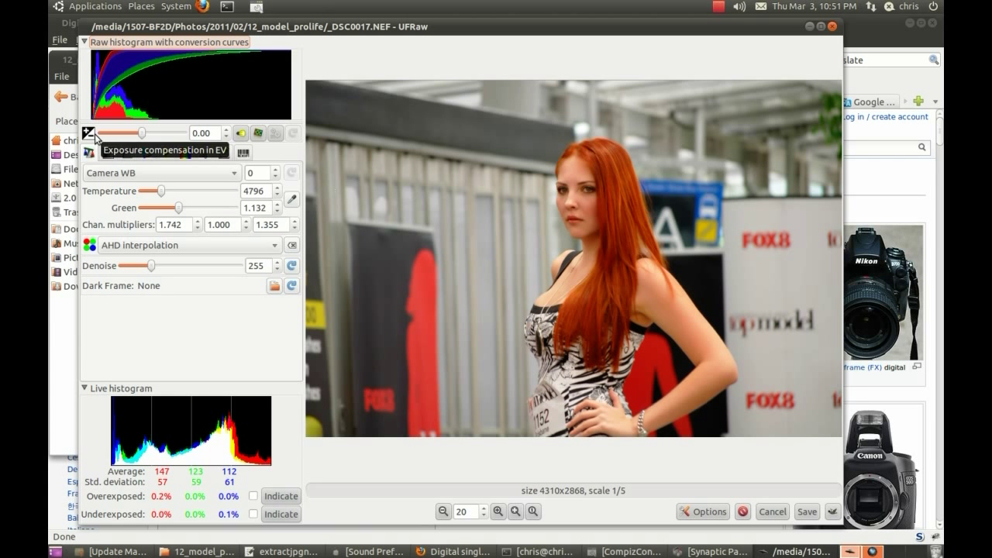
Try a lower exposure compensation and reset it, and try the Flash and Cloudy white balance presets on the photo
left_click_drag(148, 139, 127, 137)
left_click(293, 133)
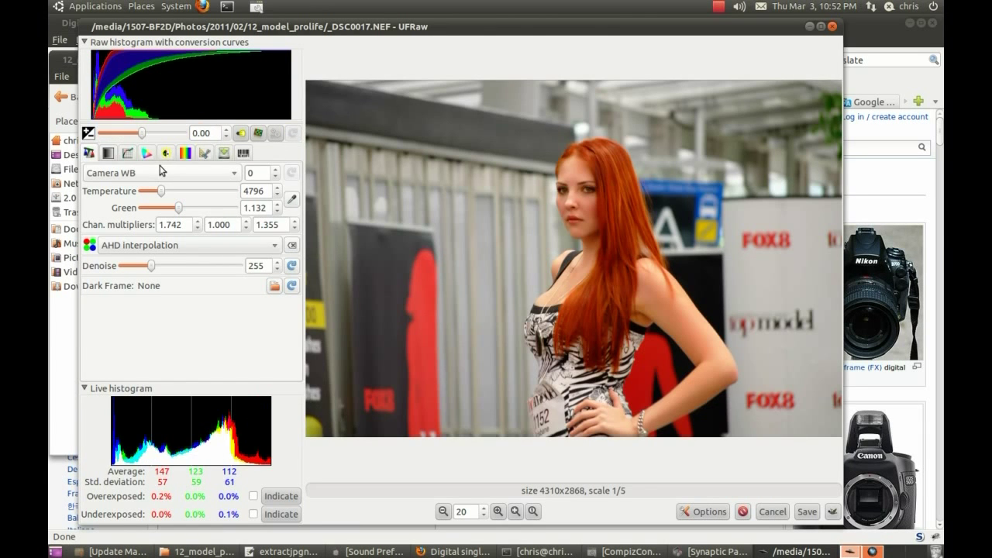
left_click(155, 173)
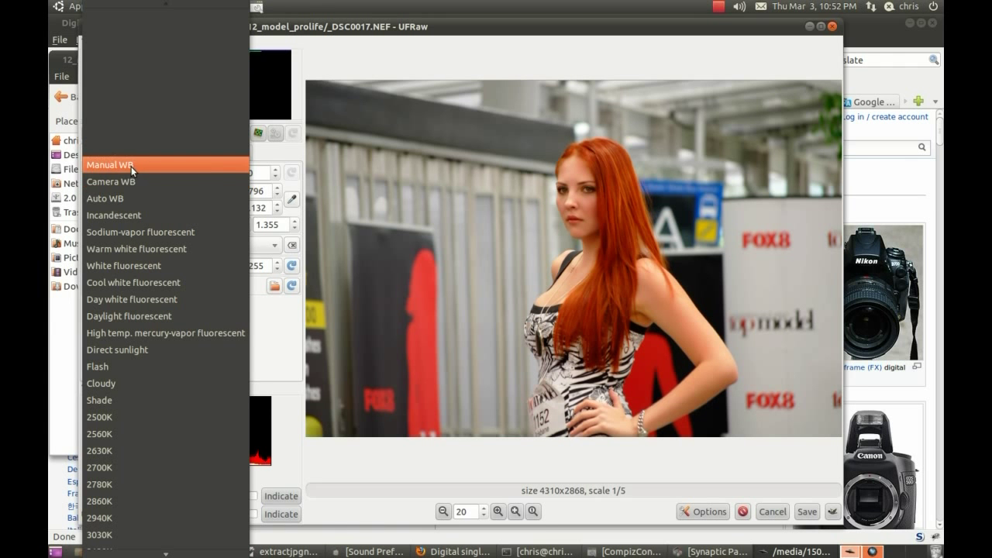
left_click(99, 366)
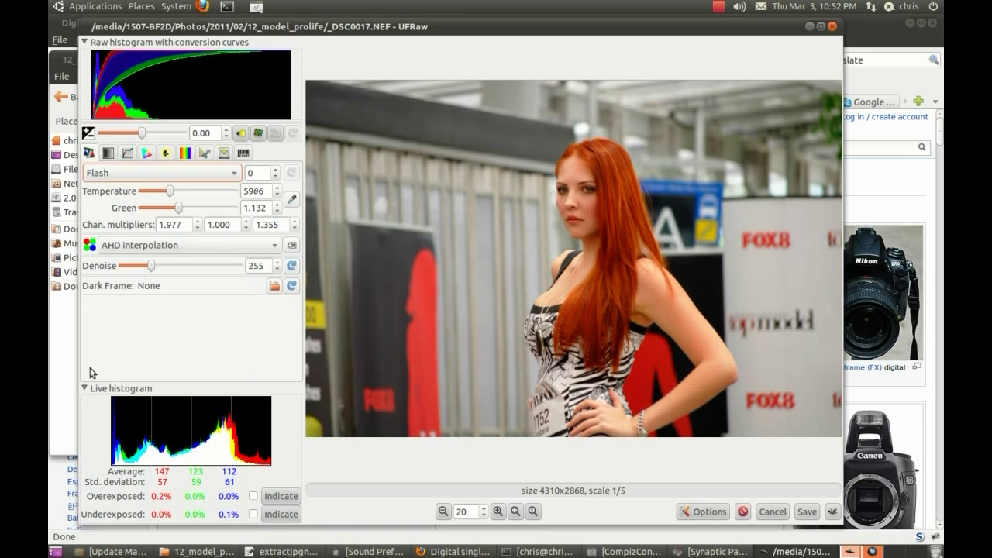
left_click(188, 172)
left_click(159, 186)
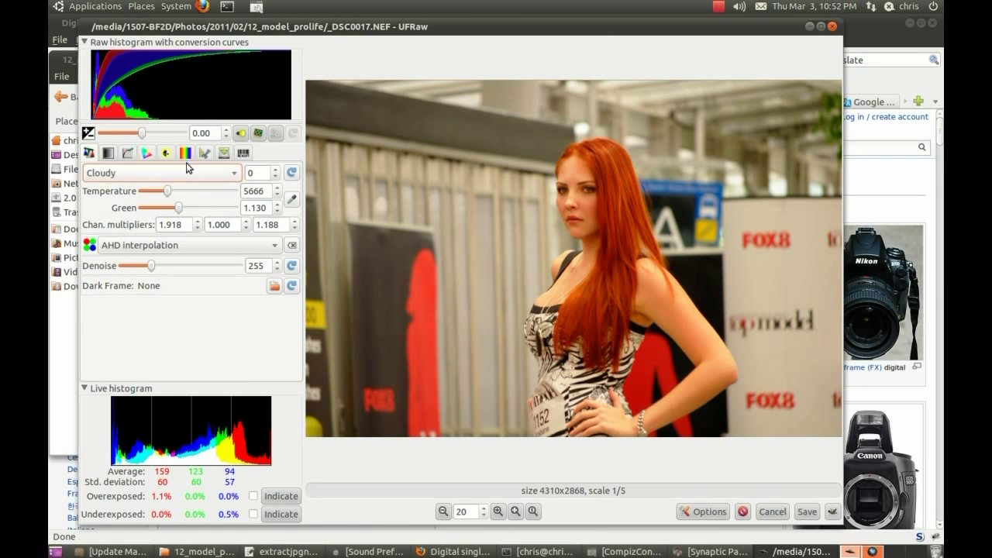
left_click(186, 163)
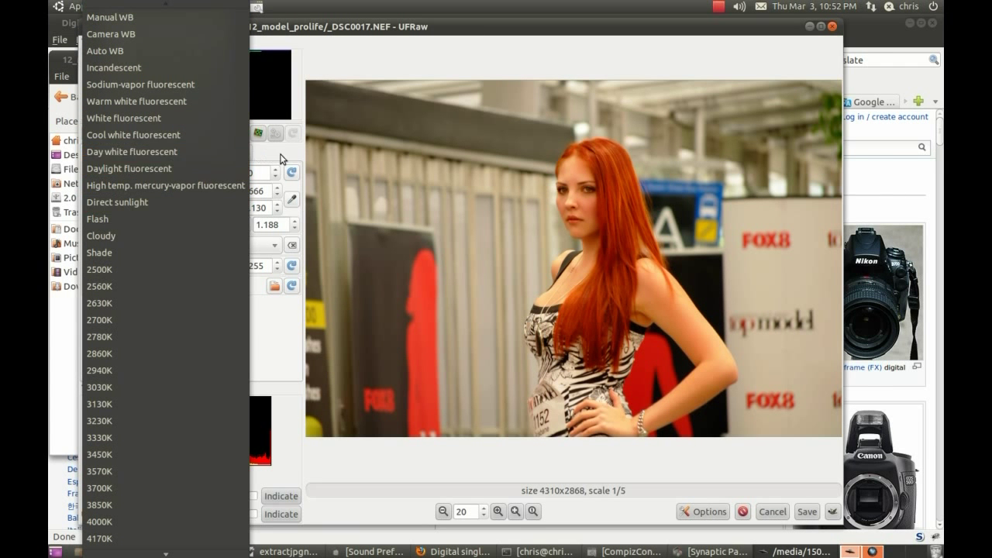
key("Escape")
Go through the grayscale, base curve and color management settings, and try a contrast of 1.35 on the photo
left_click(110, 152)
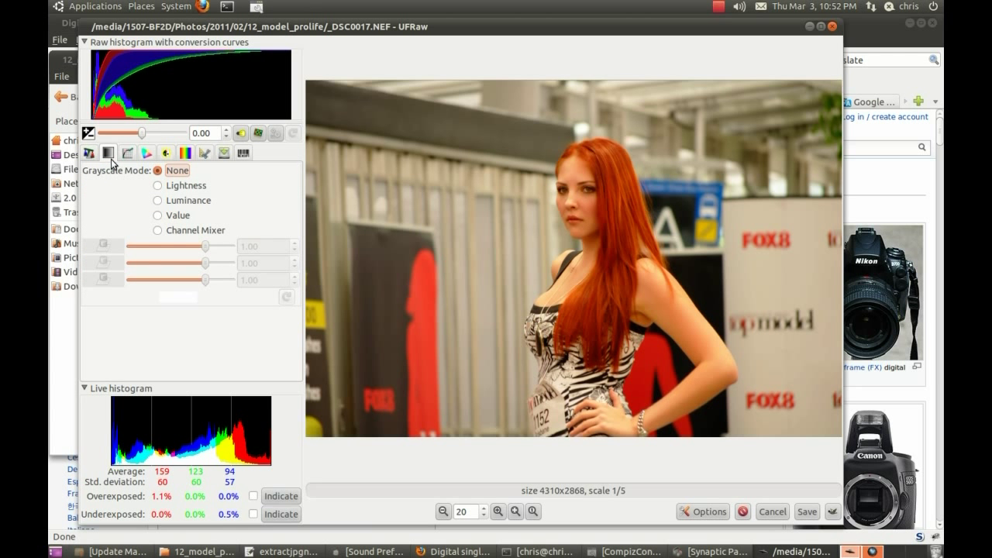
left_click(128, 153)
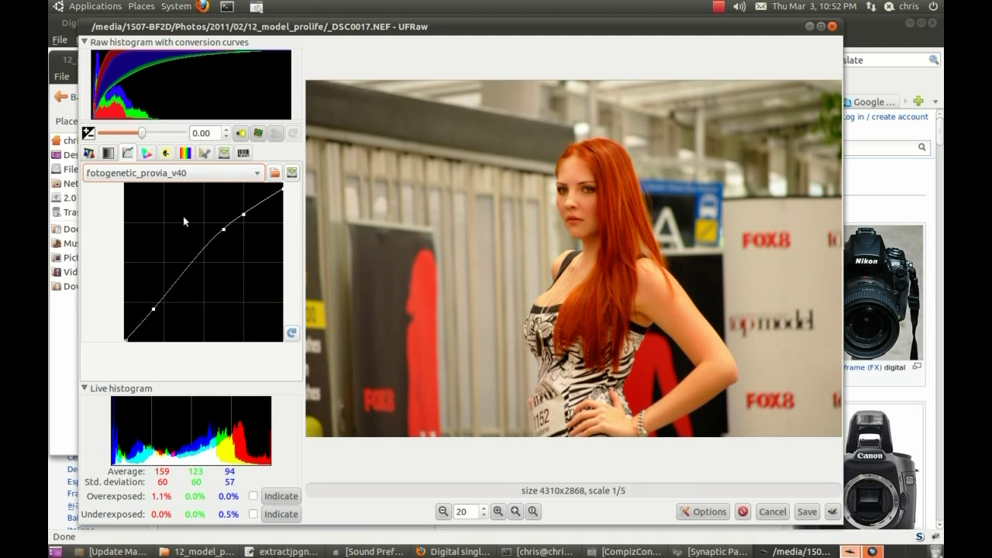
left_click(147, 153)
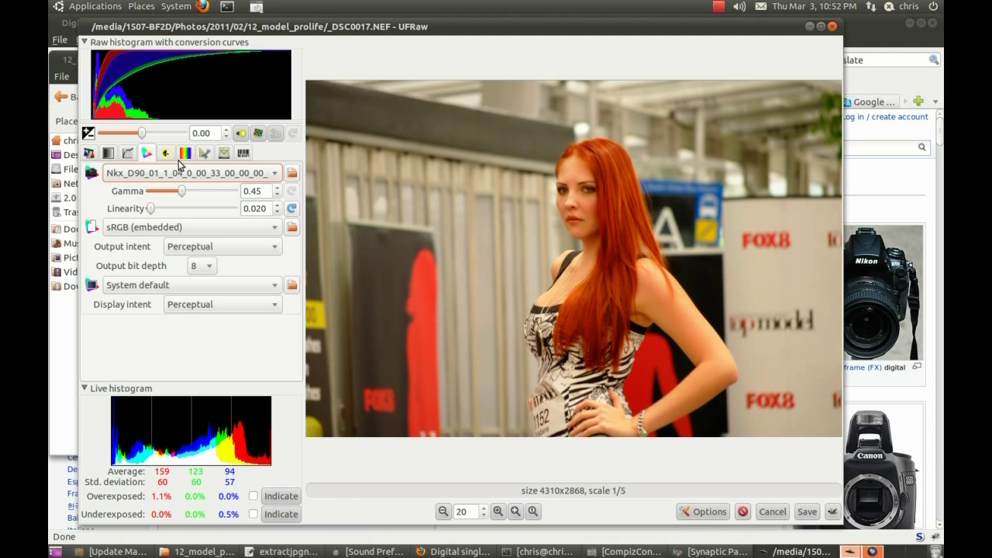
left_click(170, 155)
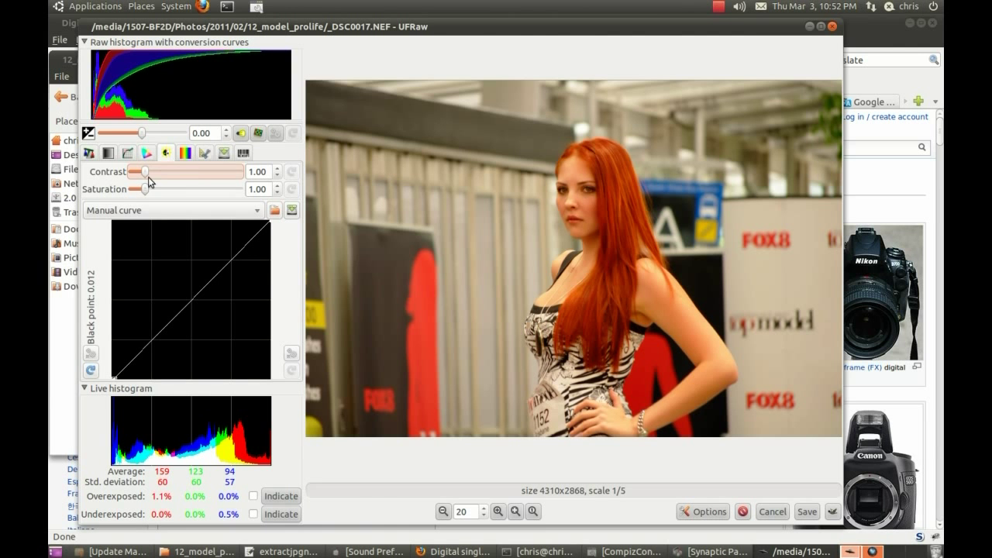
mouse_move(145, 171)
left_mouse_down()
mouse_move(200, 178)
mouse_move(153, 172)
left_mouse_up()
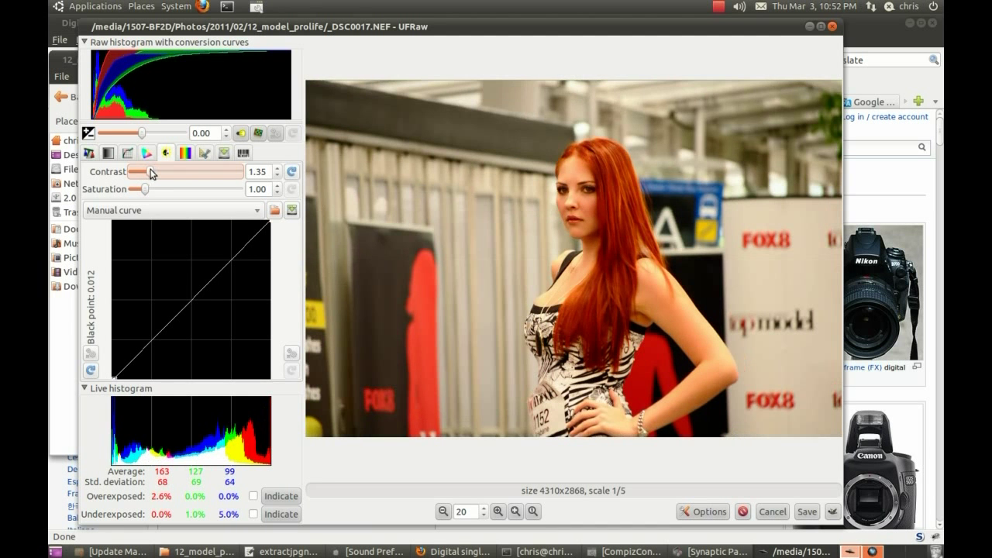
Go back through the adjustment settings to the white balance options and close UFRaw
left_click(147, 155)
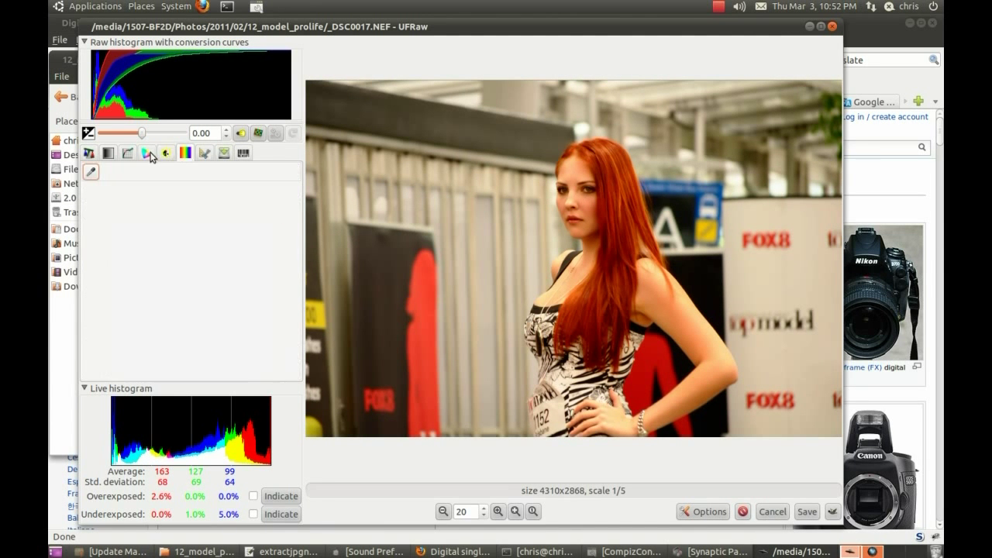
left_click(127, 154)
left_click(108, 154)
left_click(89, 154)
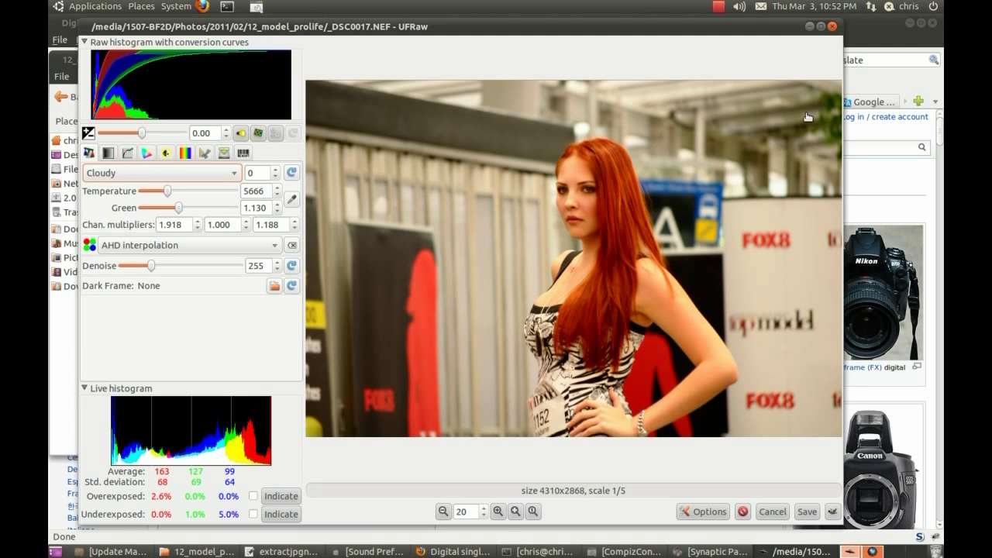
left_click(832, 26)
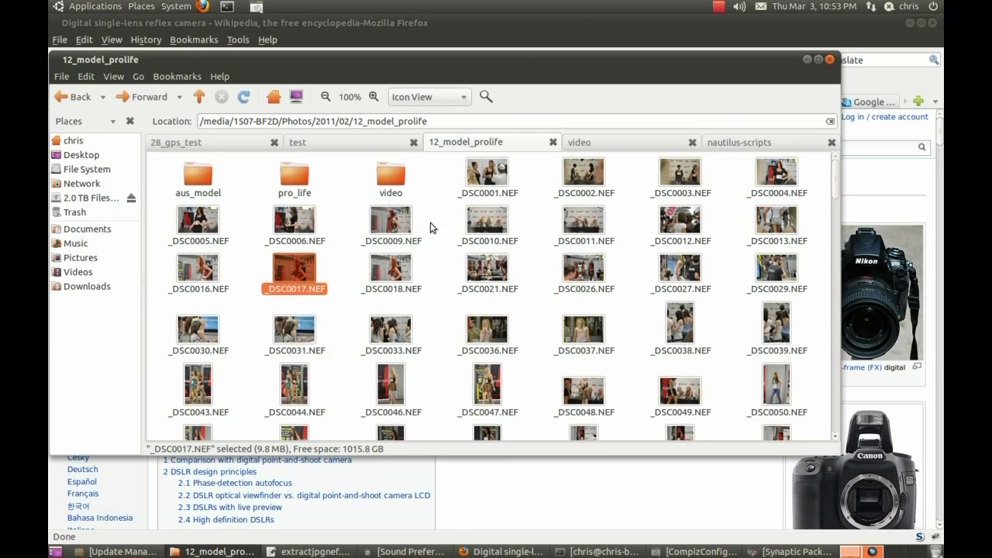
Show the oiepoie article on Nikon RAW photos on Linux in Firefox and highlight its first exiftool JpgFromRaw command
left_click(859, 190)
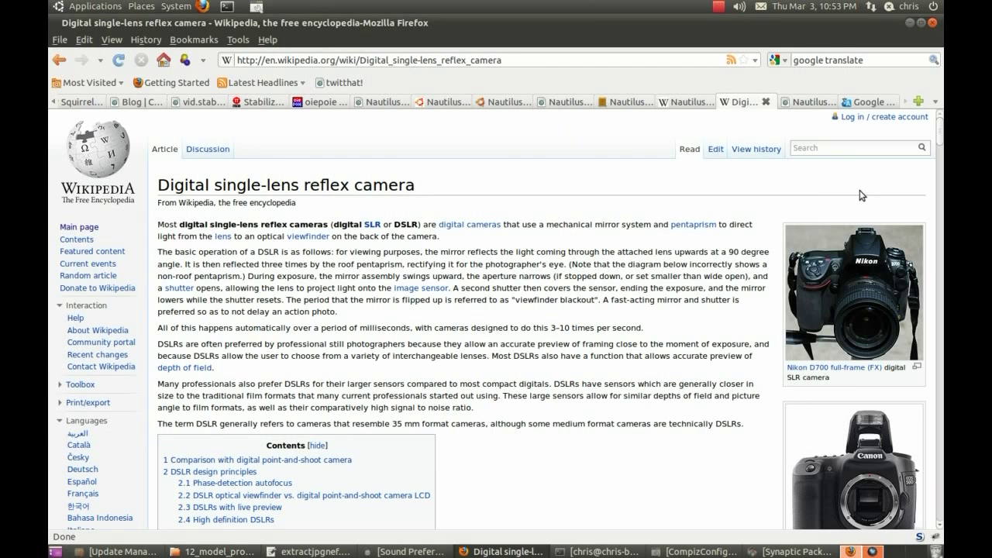
left_click(316, 101)
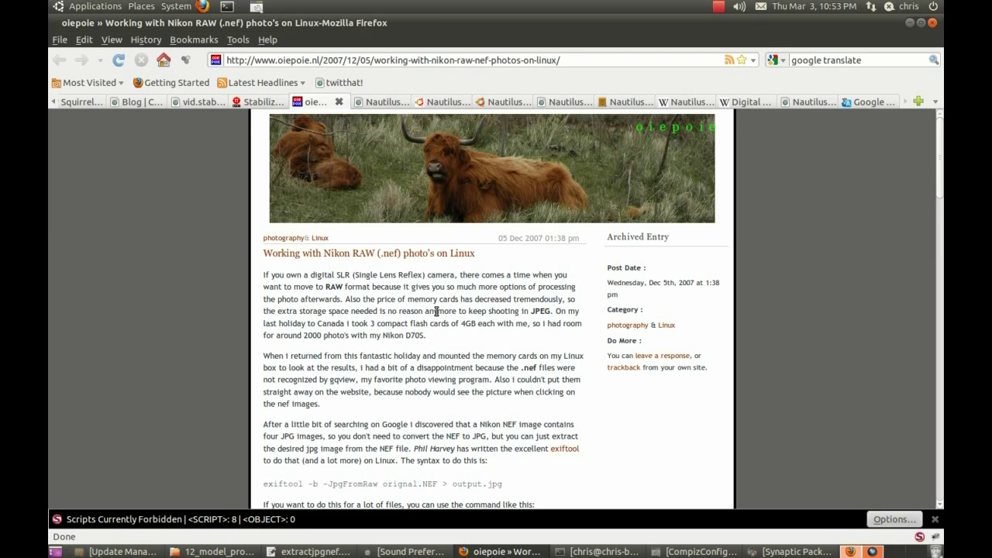
scroll(431, 298, "down", 2)
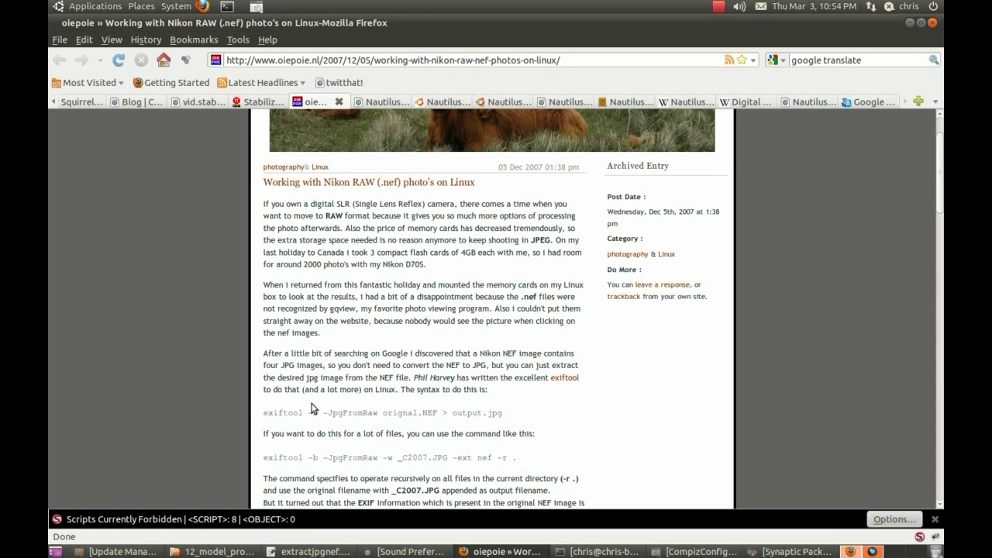
triple_click(474, 413)
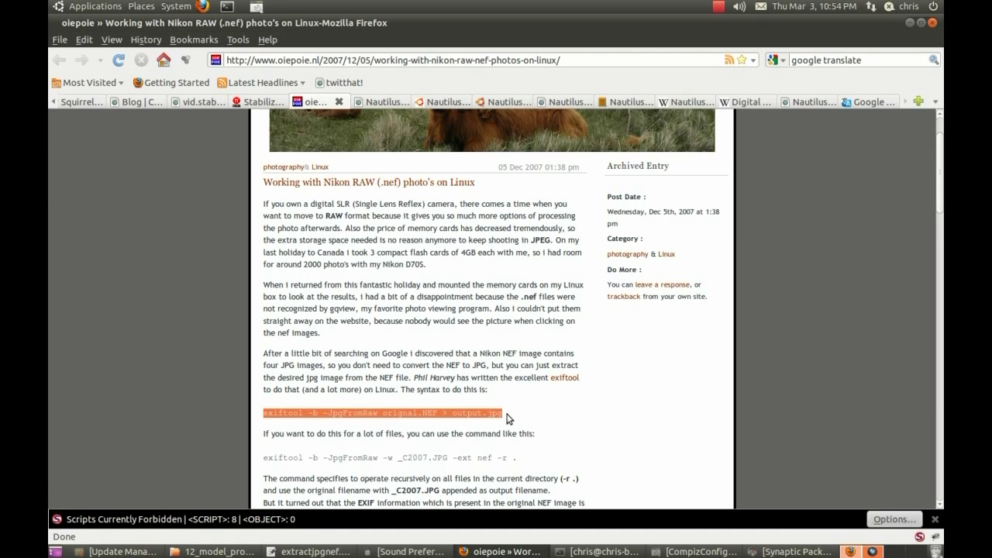
Examine the article's batch exiftool commands and the neftojpg.pl Perl script, including its line that copies EXIF tags
scroll(406, 361, "down", 1)
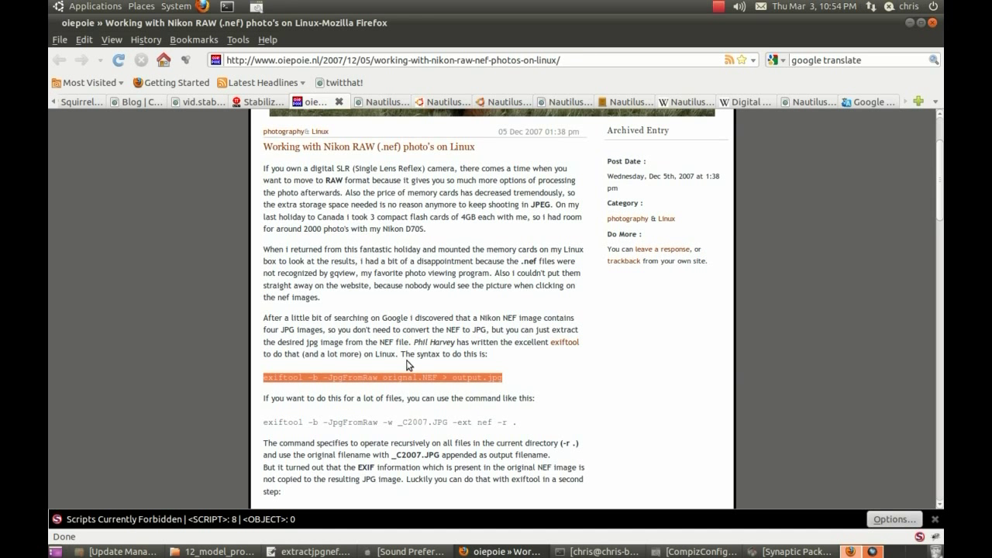
scroll(398, 339, "down", 2)
scroll(398, 339, "down", 2)
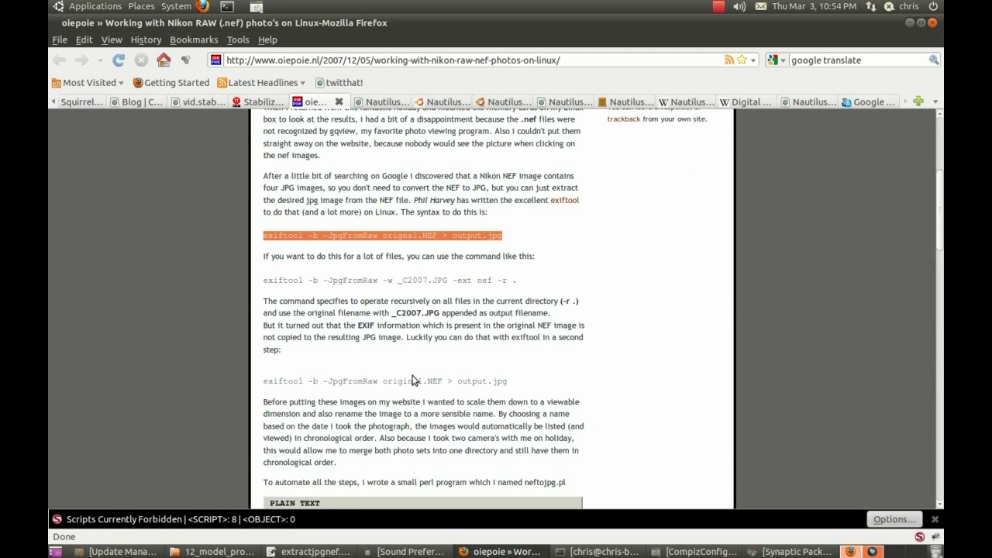
scroll(408, 379, "down", 7)
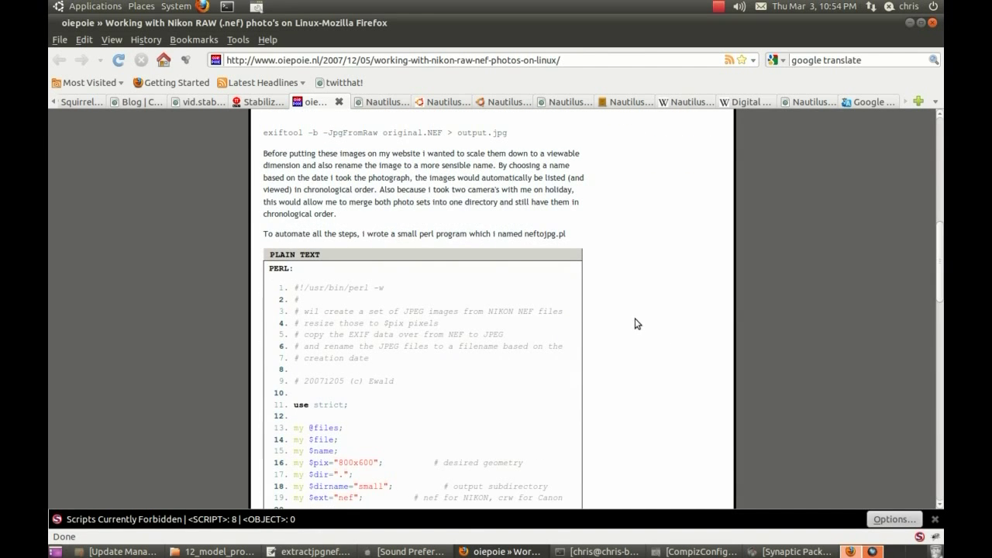
scroll(610, 314, "down", 6)
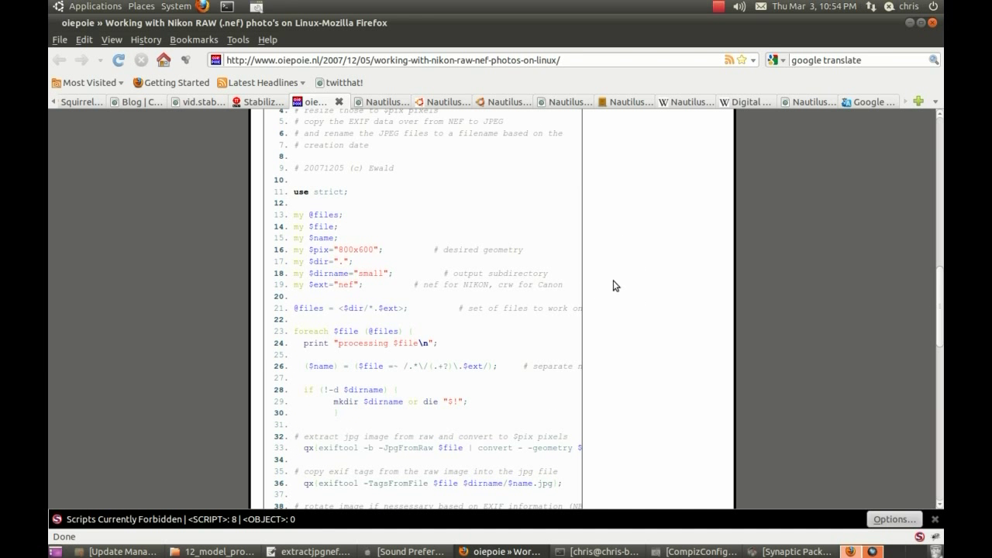
scroll(616, 277, "down", 1)
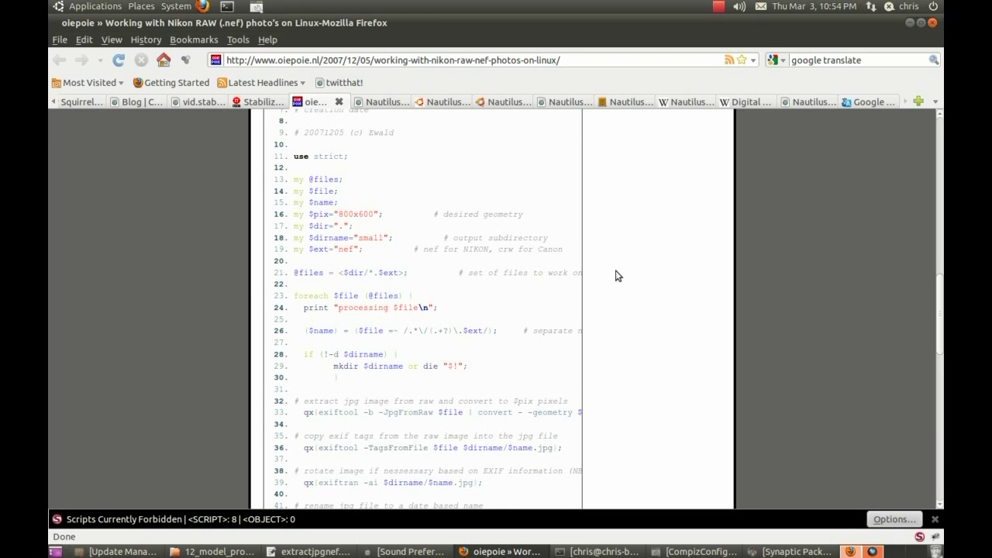
scroll(616, 276, "down", 1)
scroll(616, 276, "up", 1)
scroll(417, 417, "down", 1)
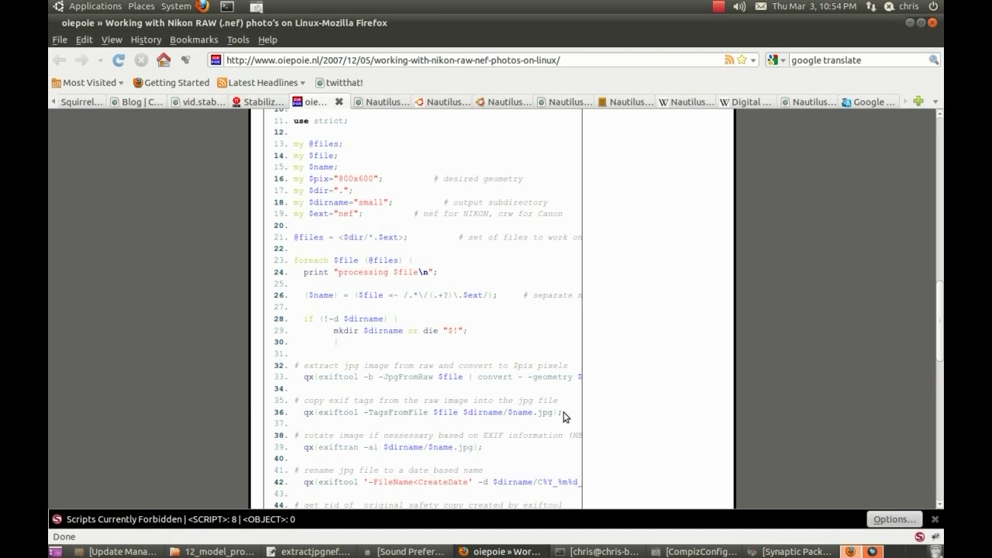
left_click_drag(555, 412, 328, 413)
left_click(619, 363)
scroll(619, 364, "up", 5)
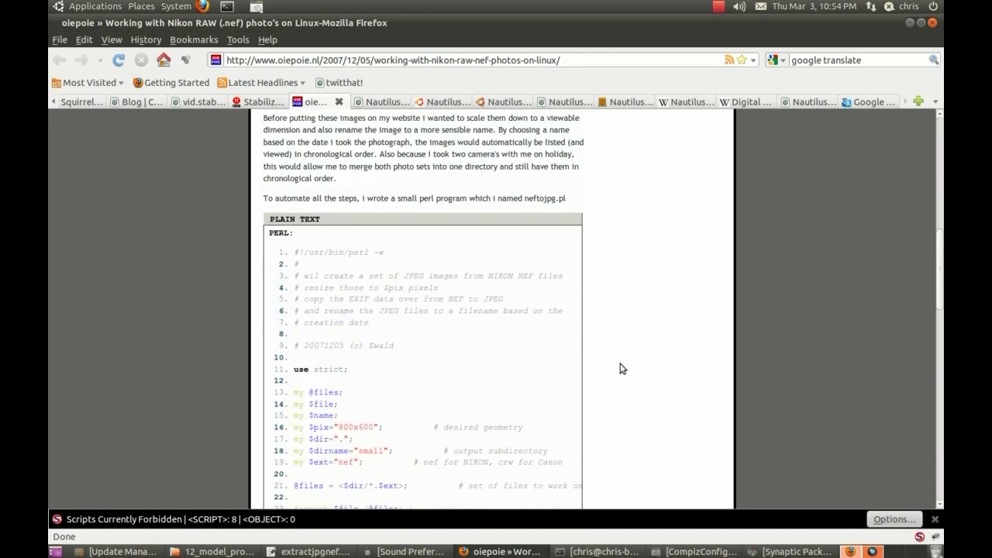
scroll(620, 367, "up", 5)
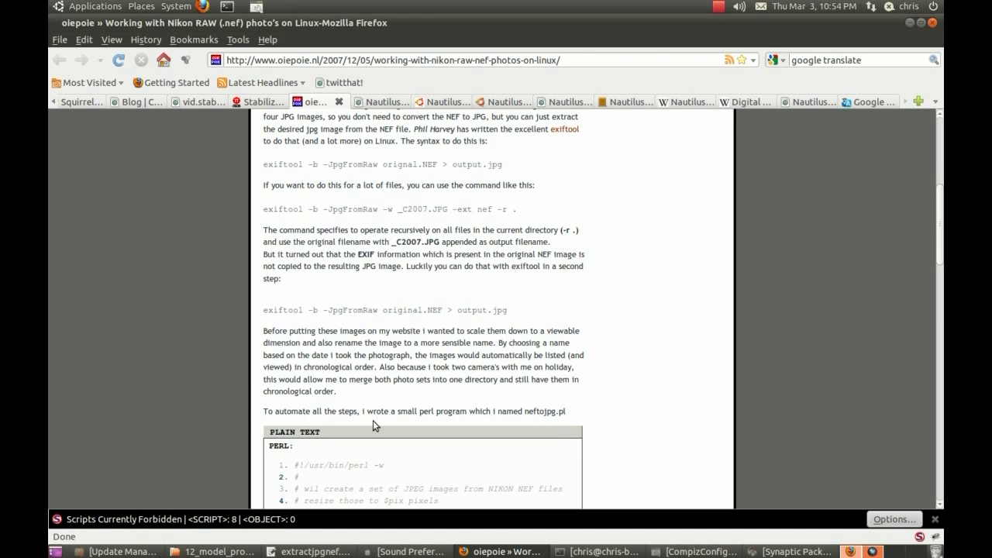
Return to the file manager and show the 28_gps_test photo folder
left_click(208, 551)
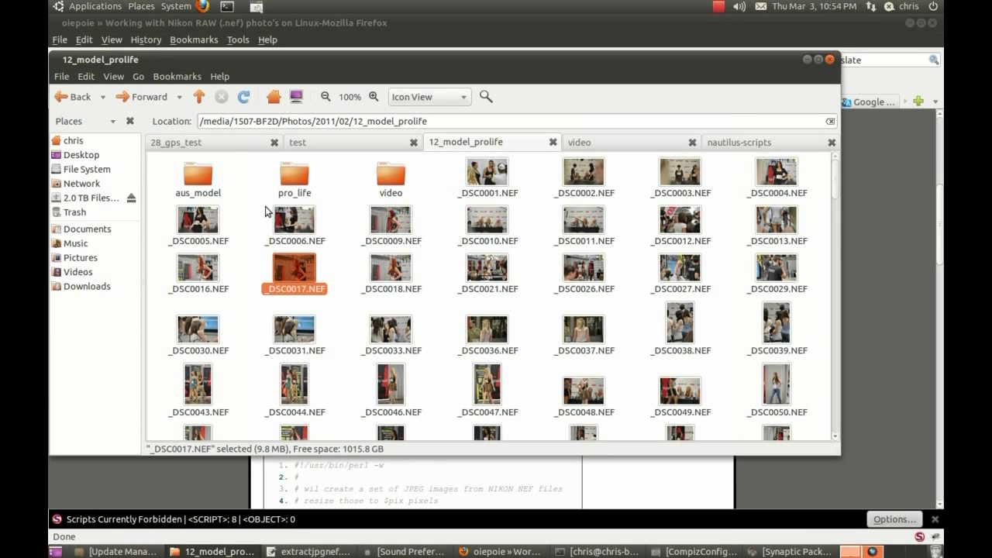
left_click(230, 148)
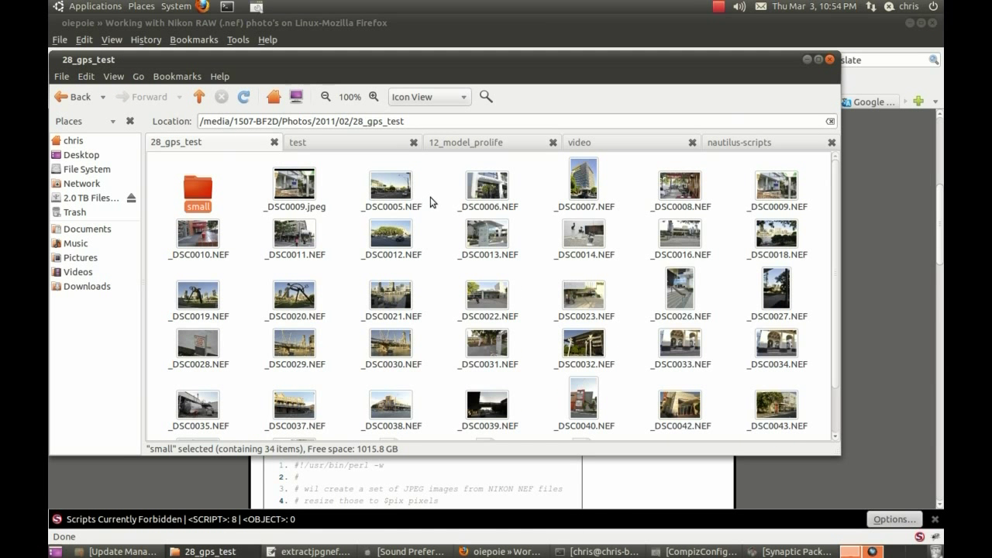
Find and select the nef2jpg.pl script at the end of the 28_gps_test folder
scroll(546, 272, "down", 2)
left_click(391, 399)
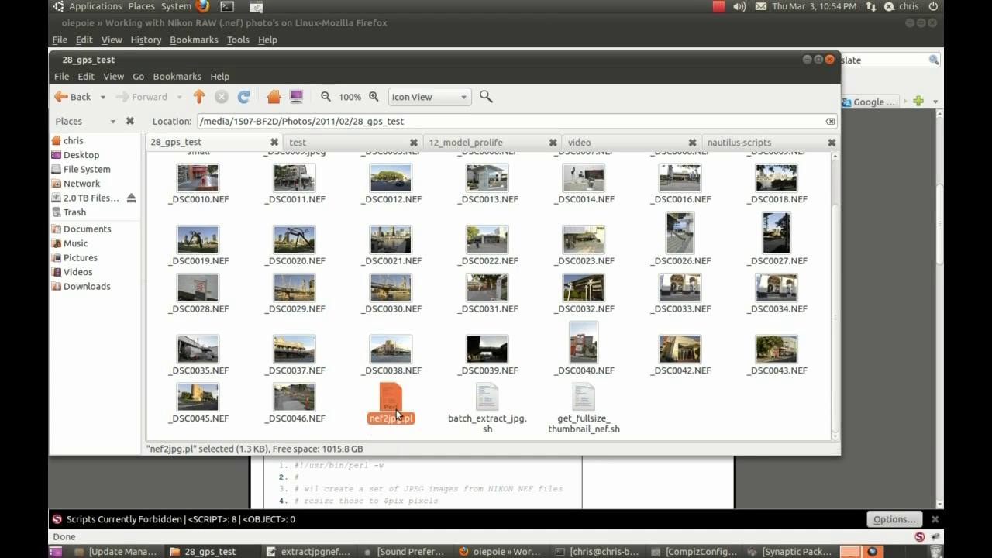
scroll(454, 325, "up", 2)
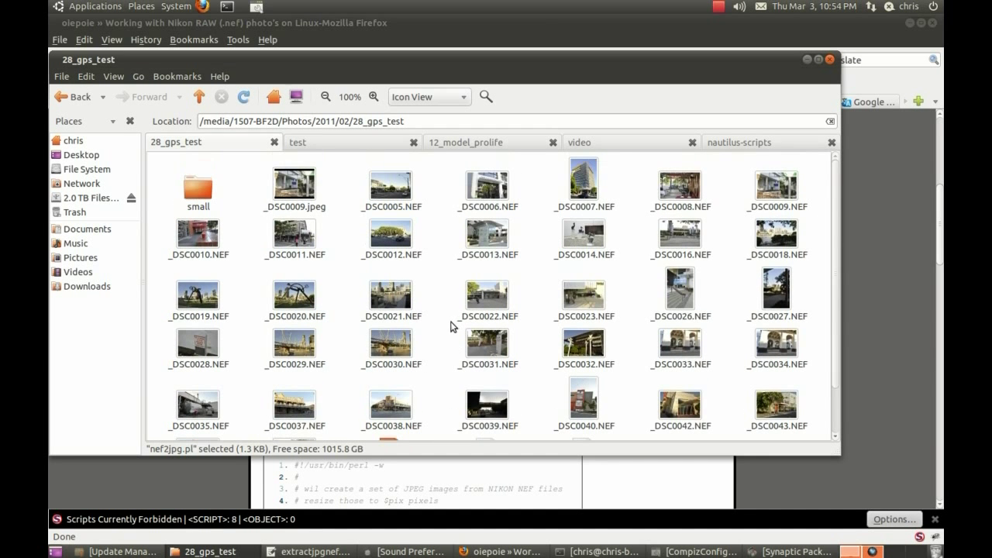
Open the small folder, view its first three JPEGs starting with C2011_0228_172018.jpg, and close the image viewer
double_click(198, 188)
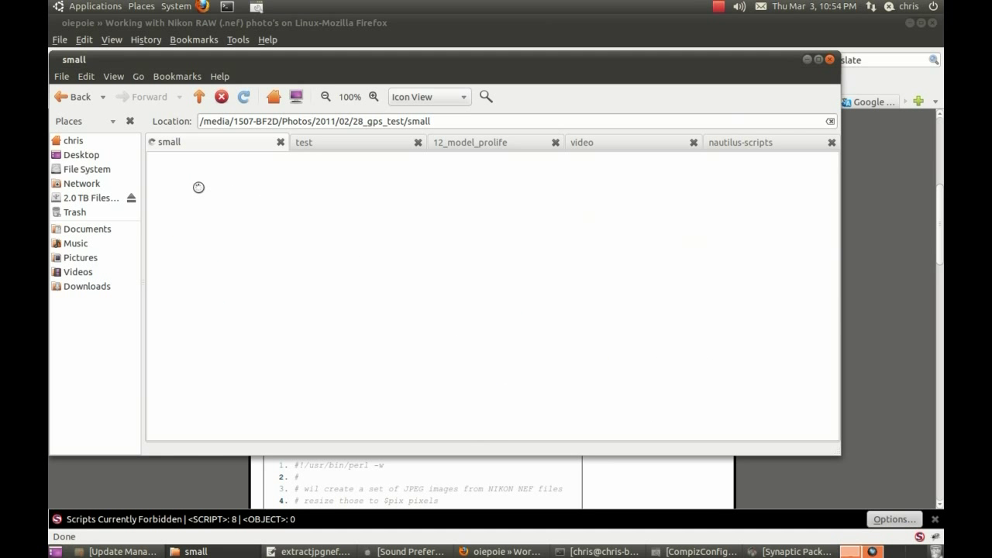
left_click(200, 191)
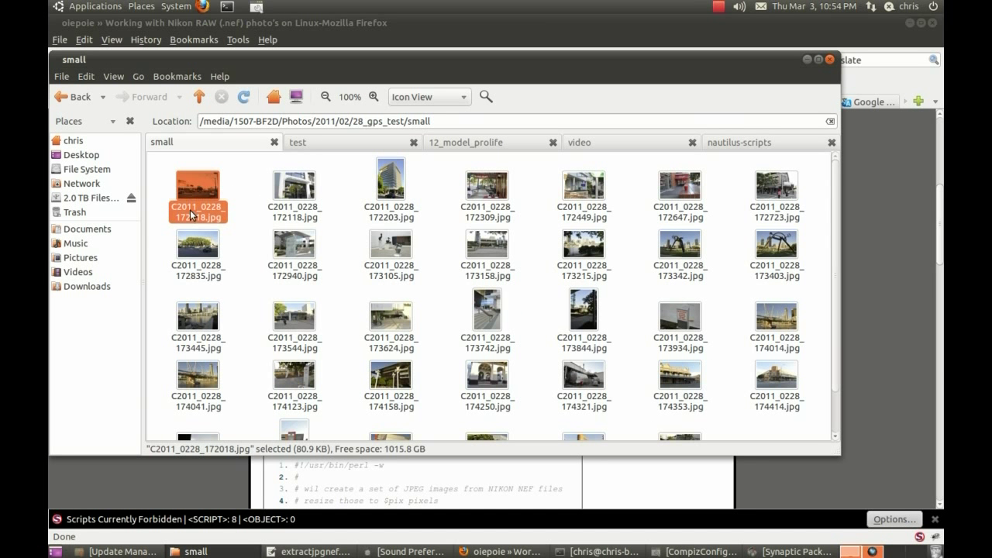
key("Return")
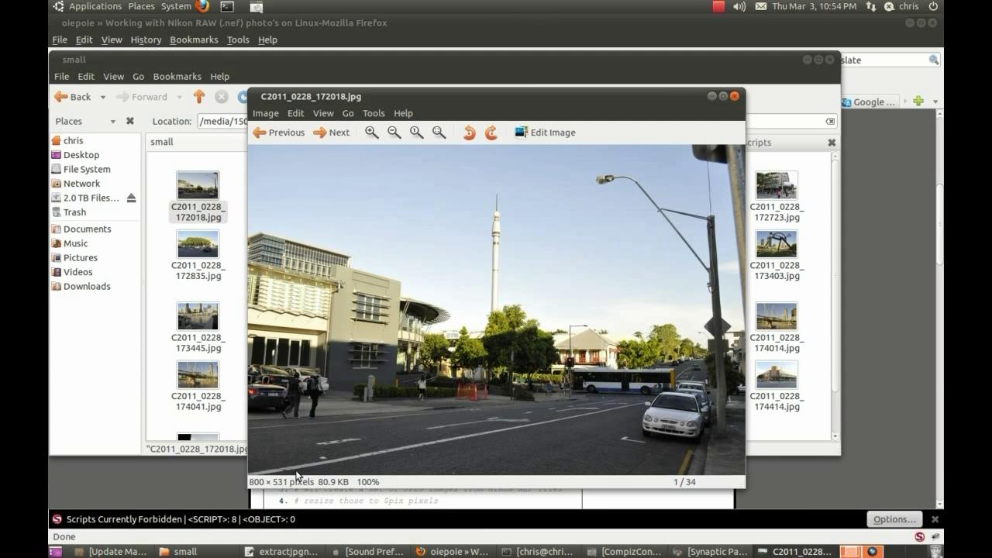
left_click(332, 132)
left_click(332, 132)
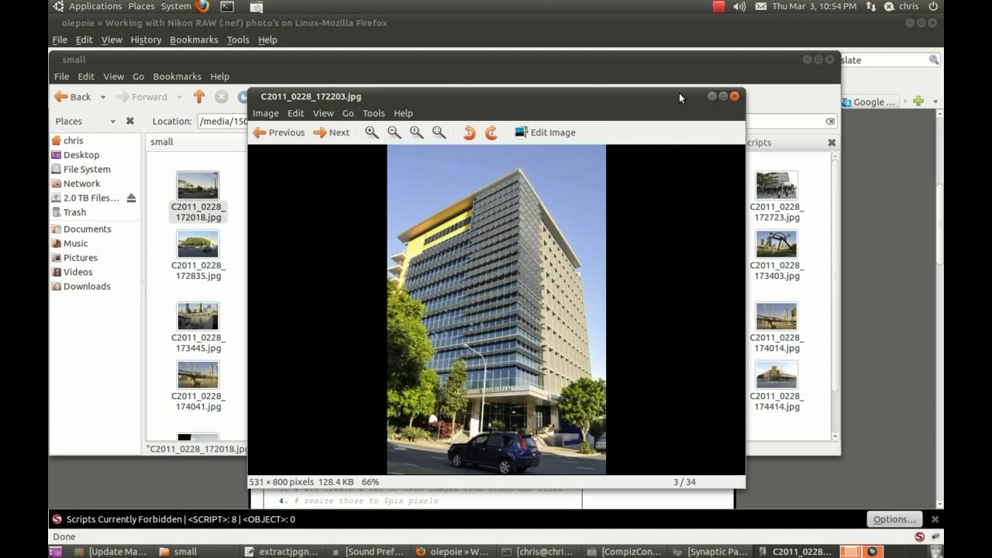
left_click(735, 97)
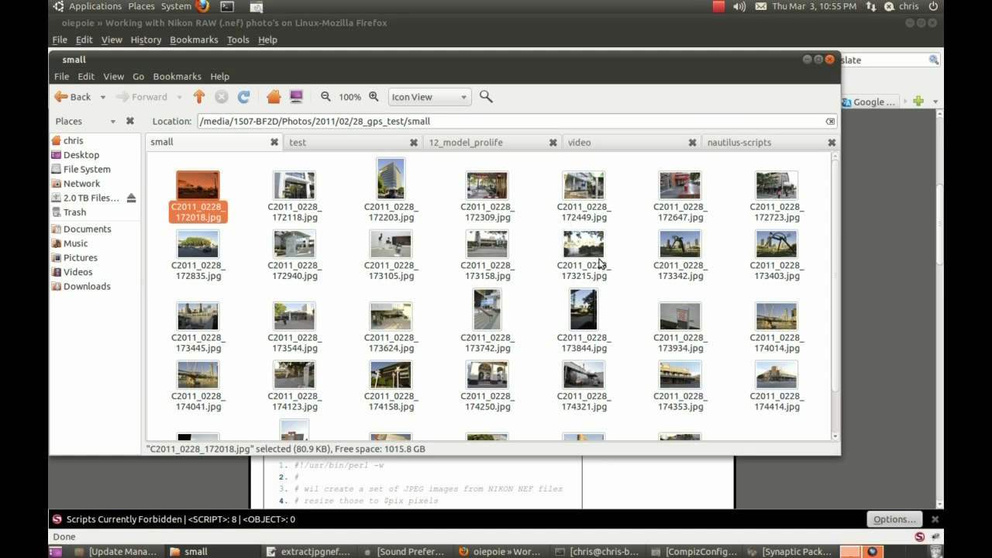
Show the Wikipedia article on the Nautilus file manager in Firefox and return to the file manager
left_click(656, 30)
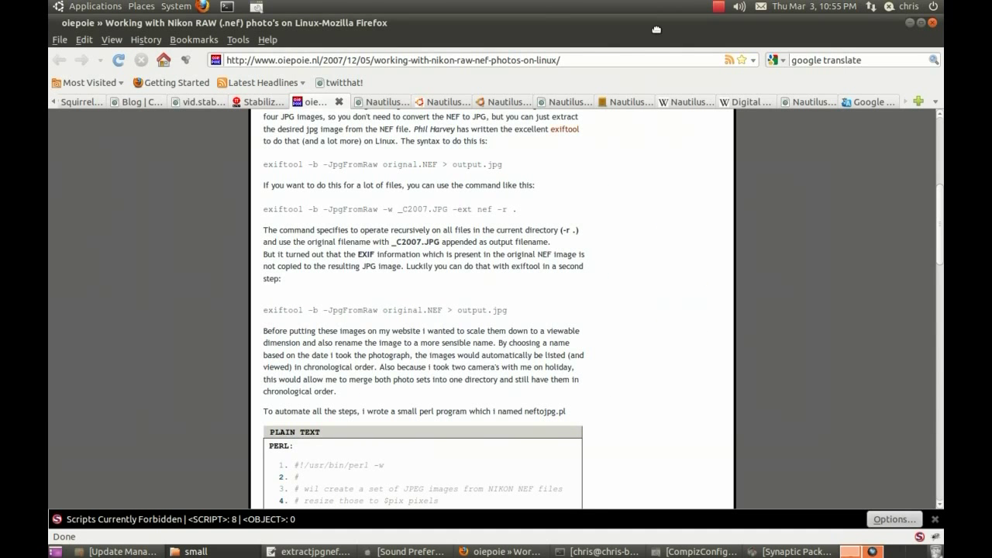
left_click(697, 100)
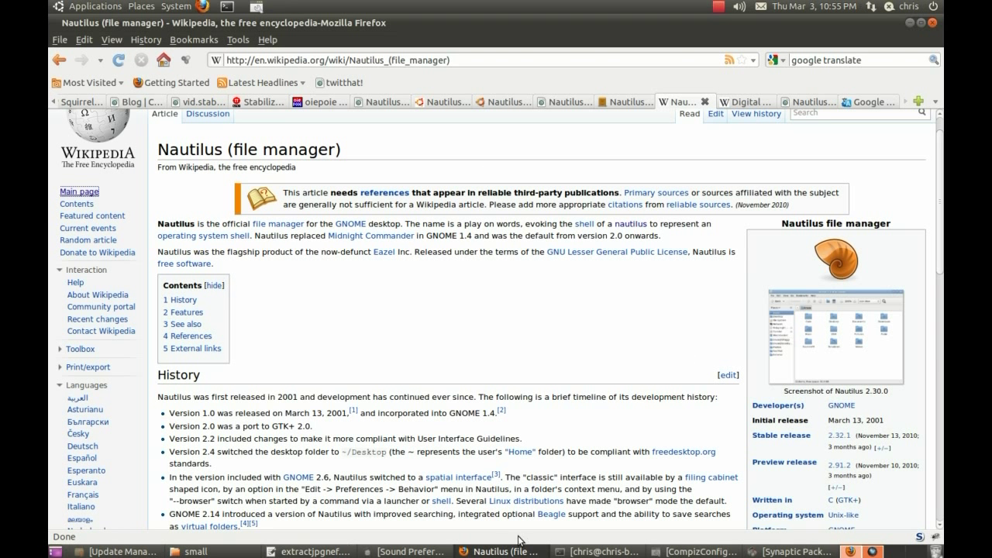
left_click(247, 551)
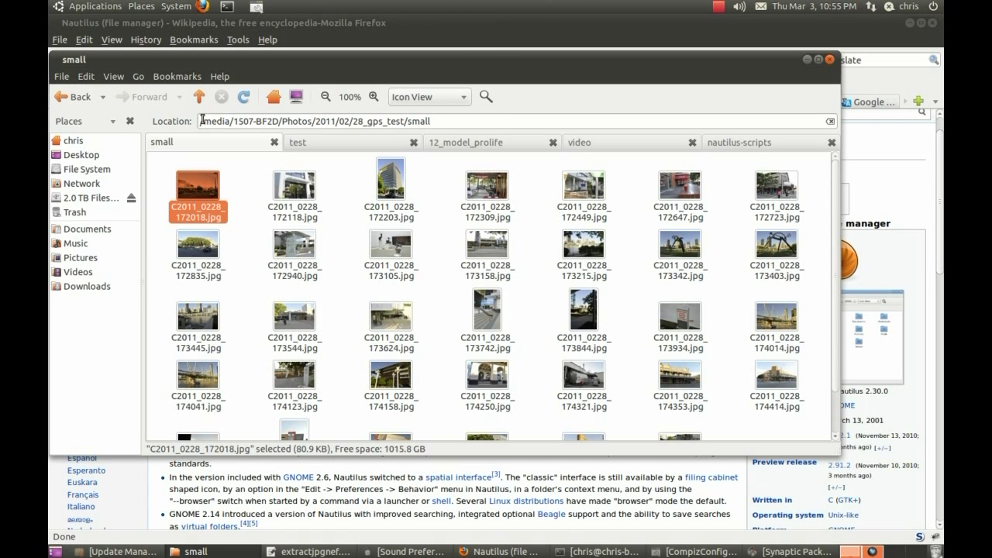
left_click(201, 121)
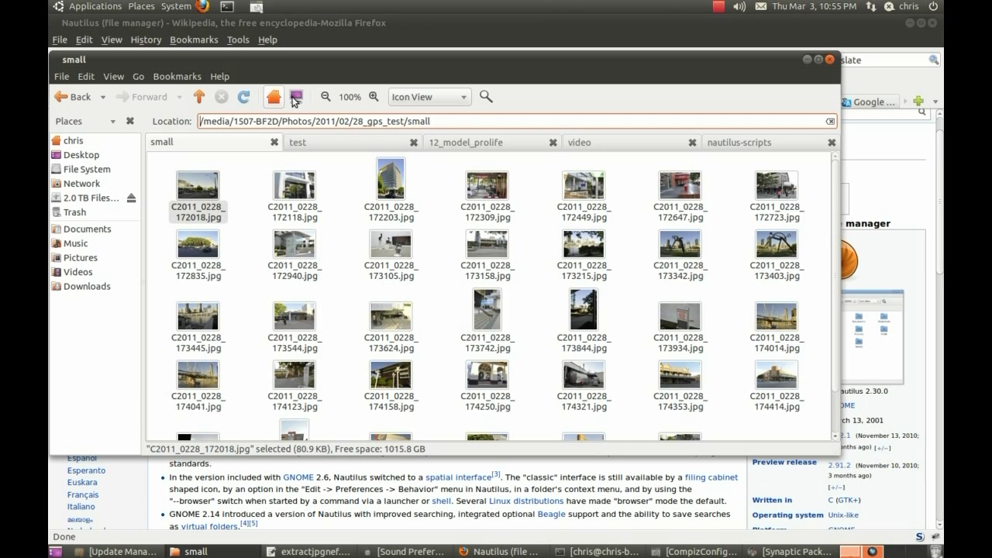
left_click(718, 7)
left_click(728, 23)
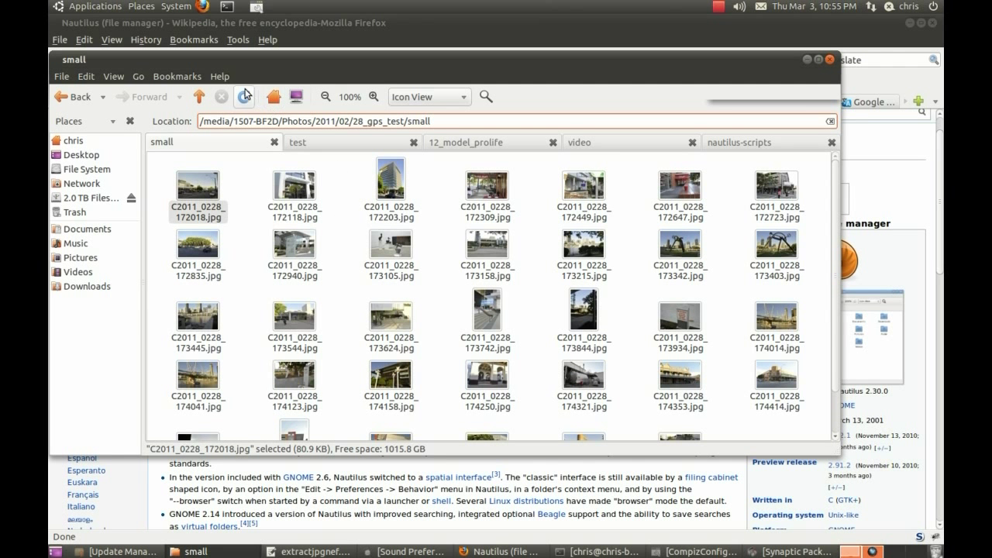
Go back up to the 28_gps_test folder and open its small subfolder in a separate tab
left_click(198, 96)
right_click(200, 195)
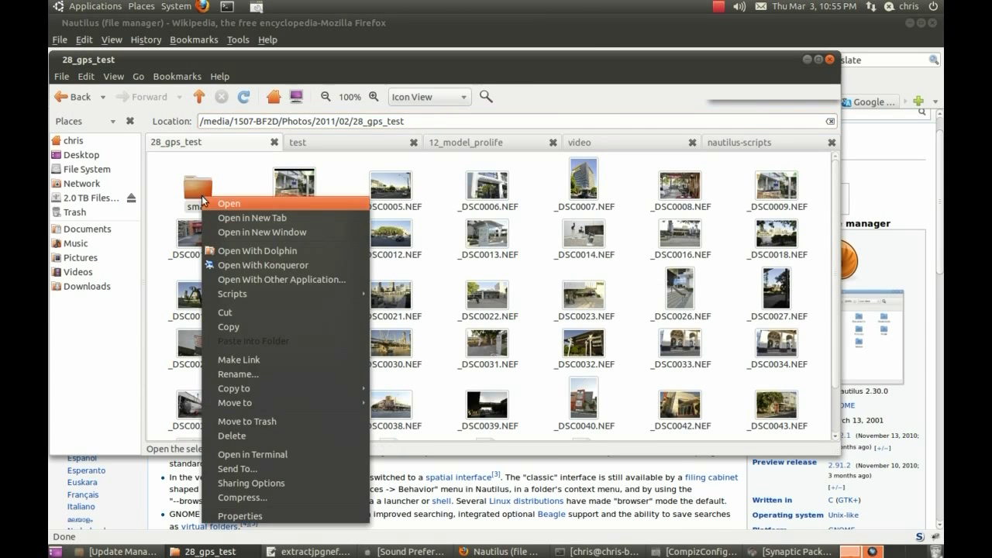
left_click(232, 220)
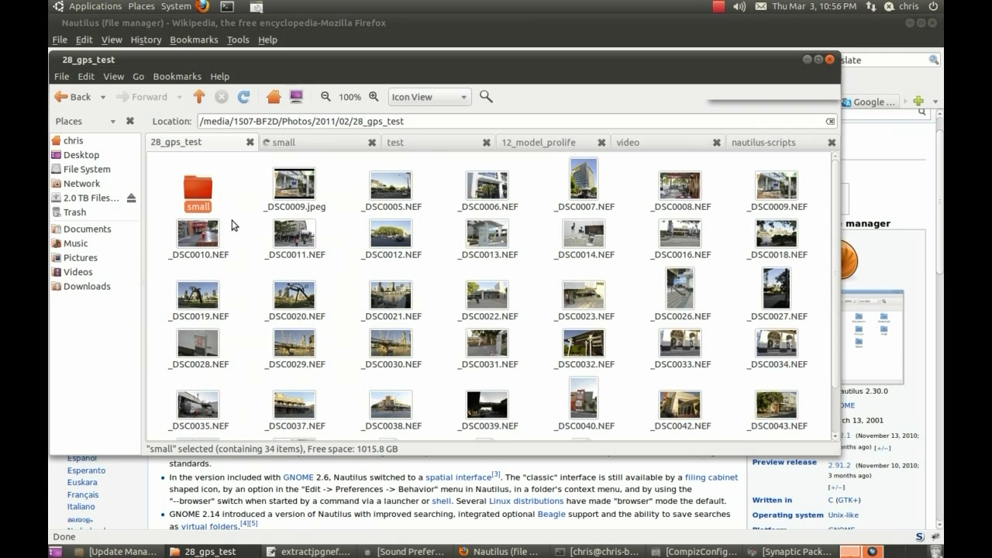
left_click(291, 143)
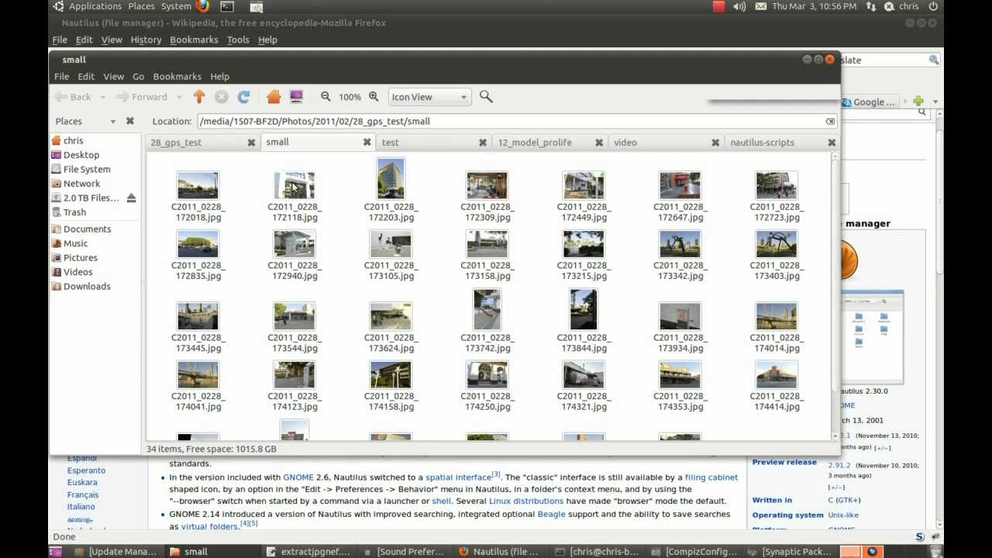
Show the Nautilus scripts available for C2011_0228_172118.jpg without running any of them
right_click(293, 185)
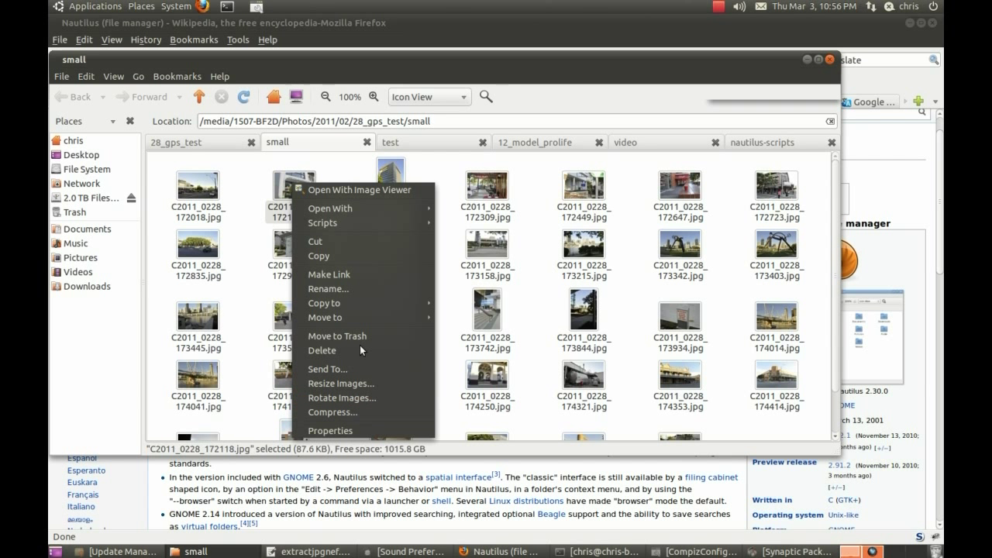
mouse_move(371, 222)
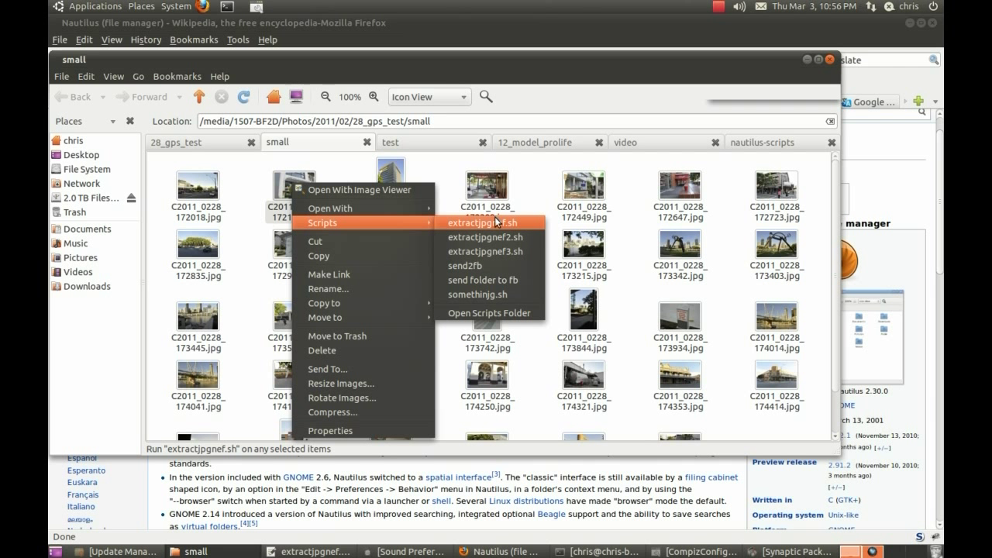
key("Escape")
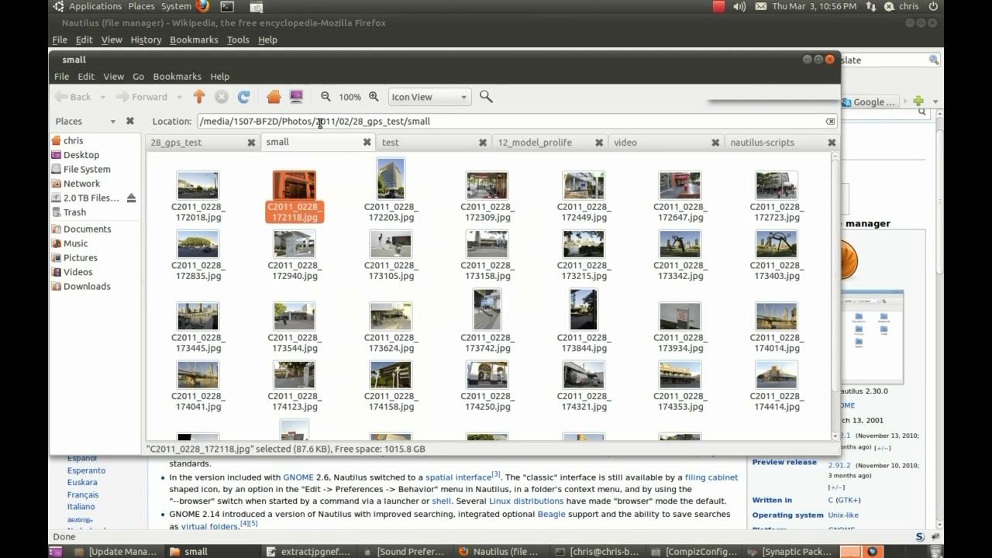
Run the extractjpgnef.sh script on _DSC0001.NEF in the test folder to extract its embedded JPEG
left_click(399, 143)
left_click(187, 173)
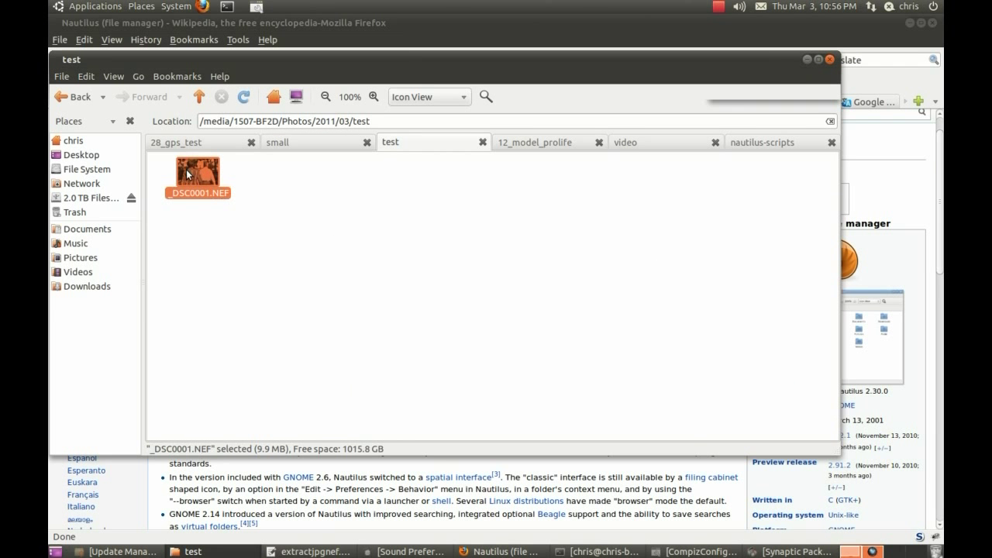
right_click(197, 177)
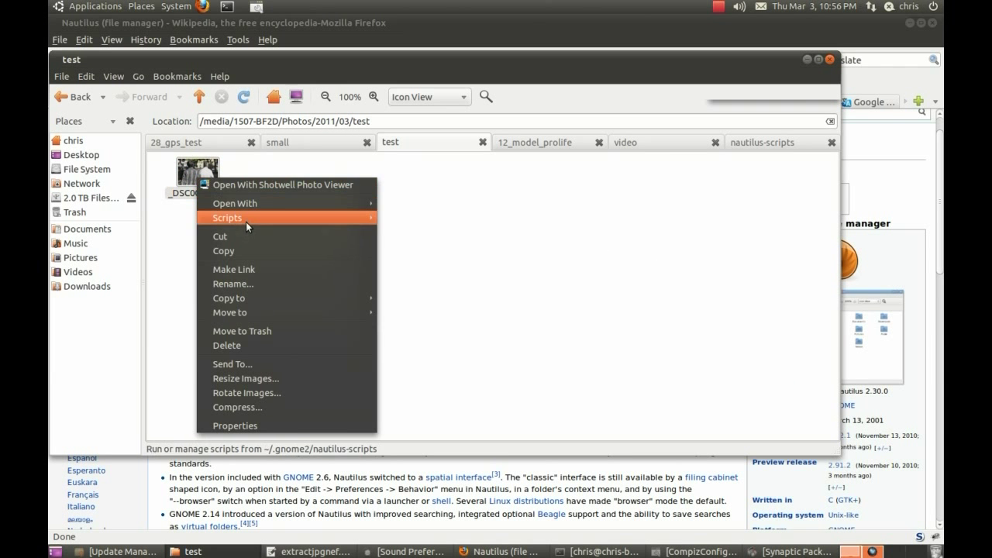
mouse_move(249, 217)
left_click(431, 220)
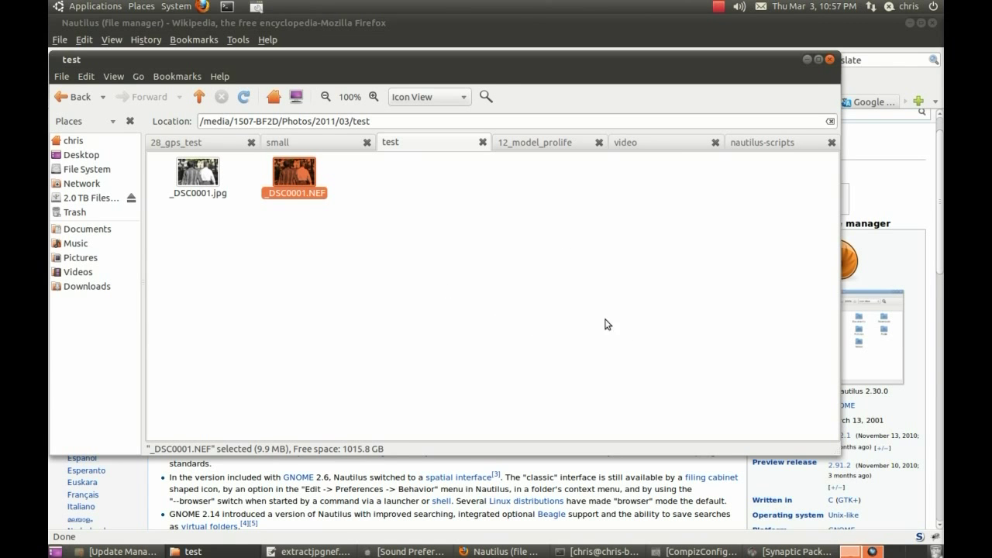
Switch to digiKam and compare the file, image and photograph properties of _DSC0001.jpg and _DSC0001.NEF
left_click(864, 547)
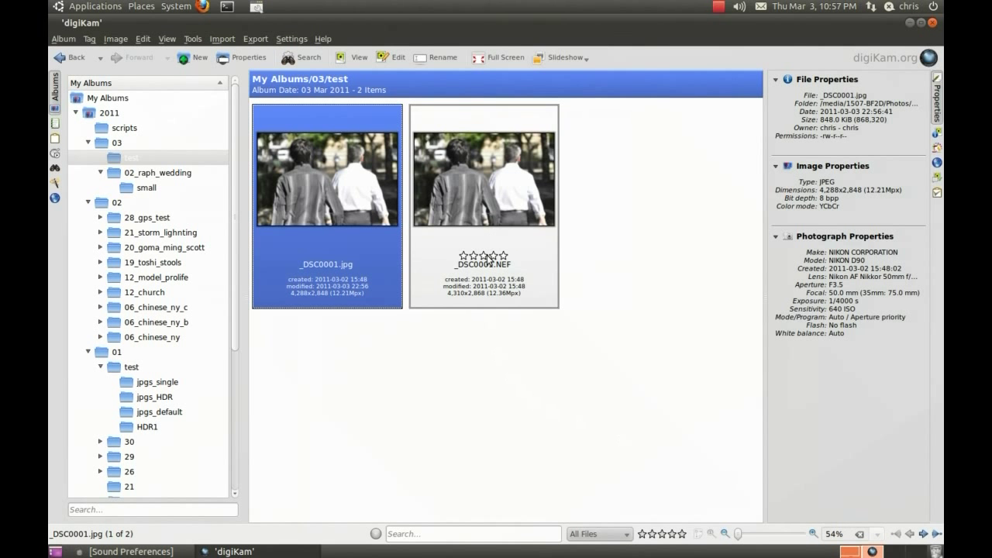
left_click(490, 260)
key("Left")
left_click(464, 175)
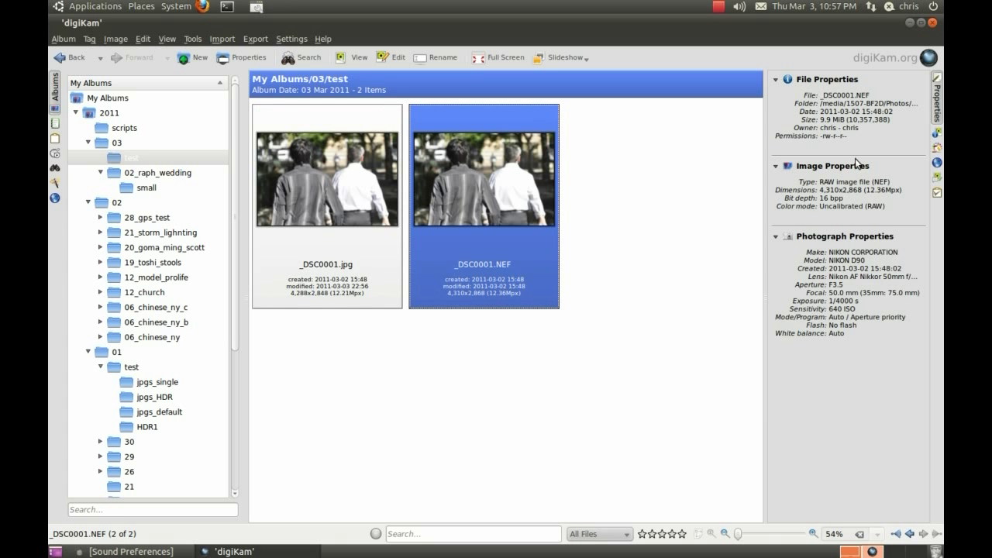
left_click(362, 187)
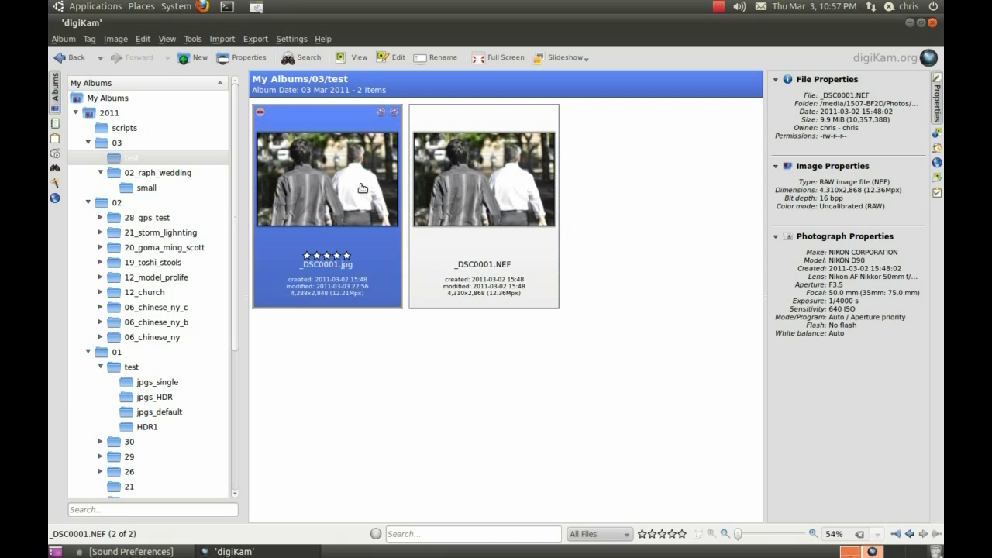
left_click(480, 179)
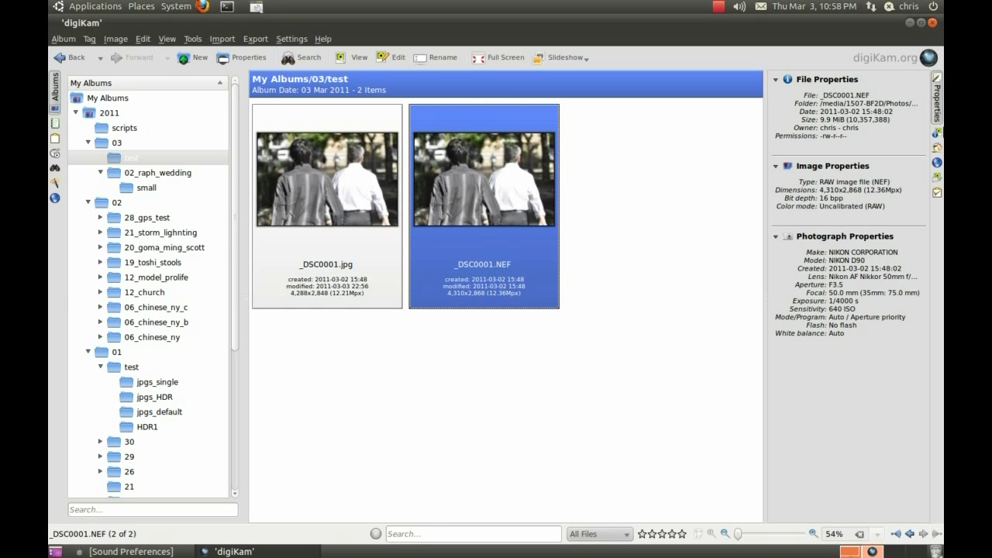
Show the geolocation map and compare the mapped positions of _DSC0001.NEF and _DSC0001.jpg
left_click(937, 162)
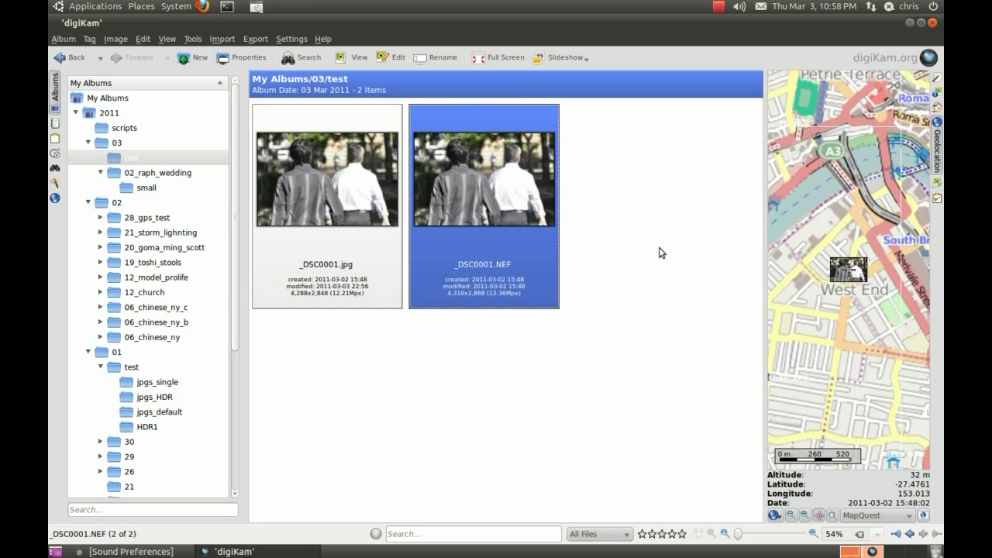
left_click(848, 271)
left_click(471, 192)
left_click(341, 194)
left_click(471, 193)
left_click(341, 194)
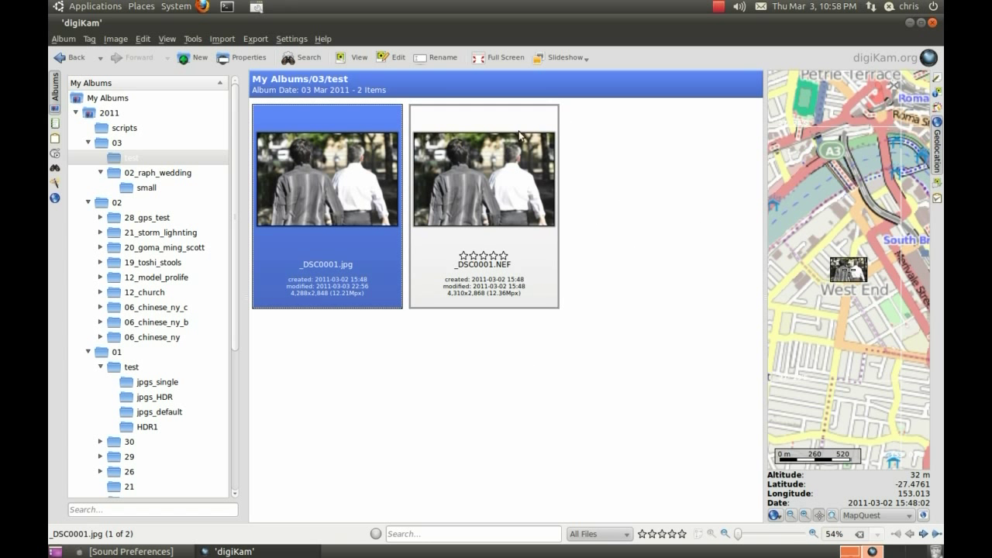
Extract the JPEG from _DSC0001.NEF in the wedding album by opening the photo with the extractjpgnef2.sh Nautilus script
left_click(161, 174)
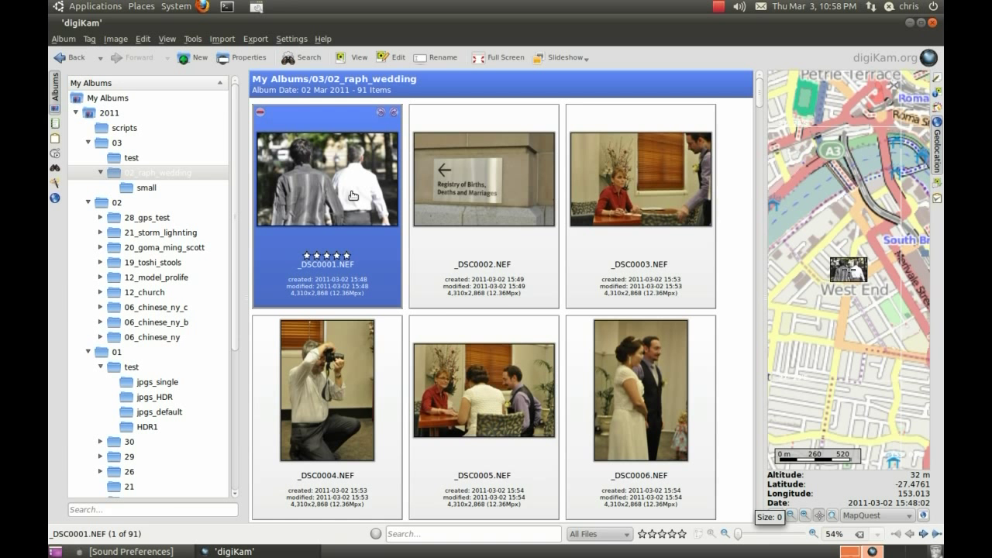
mouse_move(352, 196)
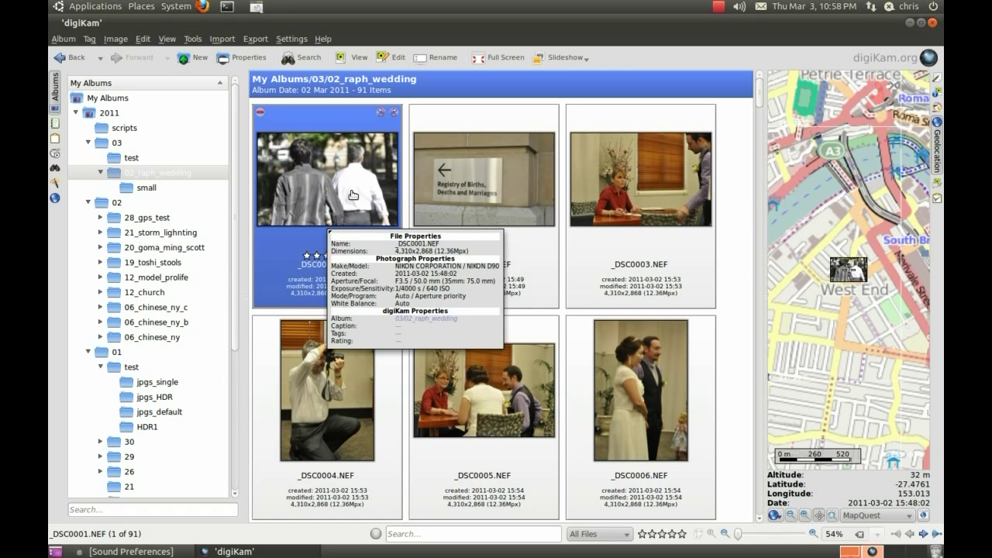
right_click(346, 167)
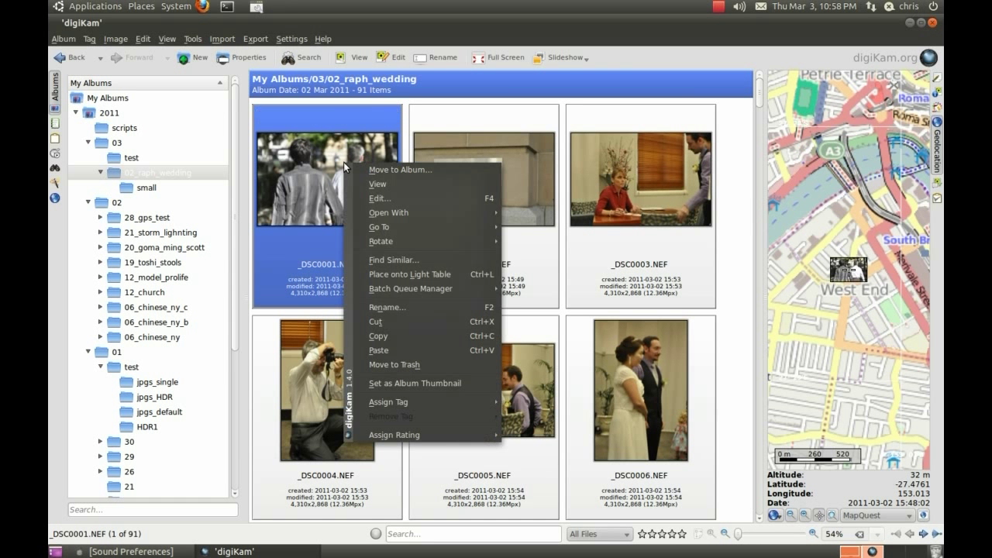
mouse_move(427, 214)
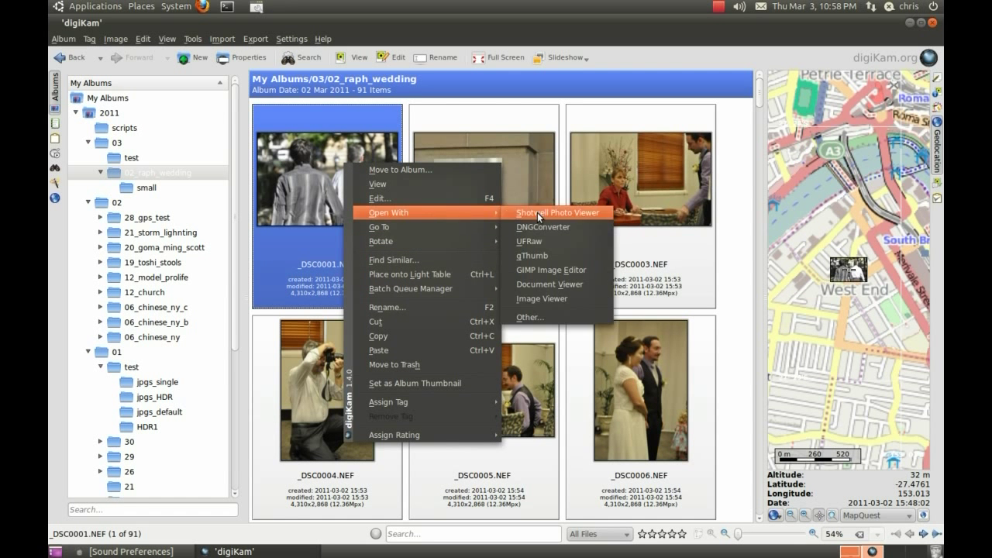
left_click(535, 317)
left_click(601, 195)
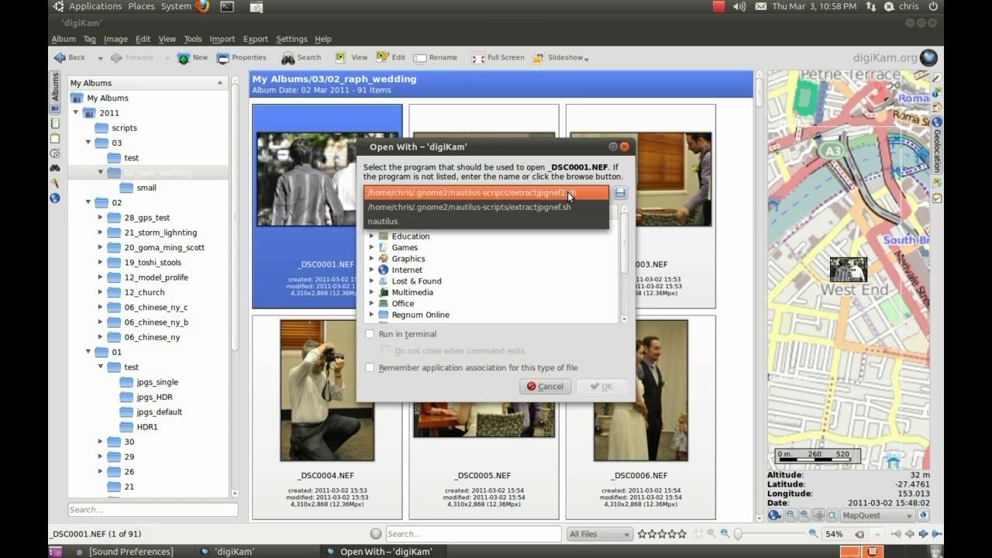
left_click(477, 194)
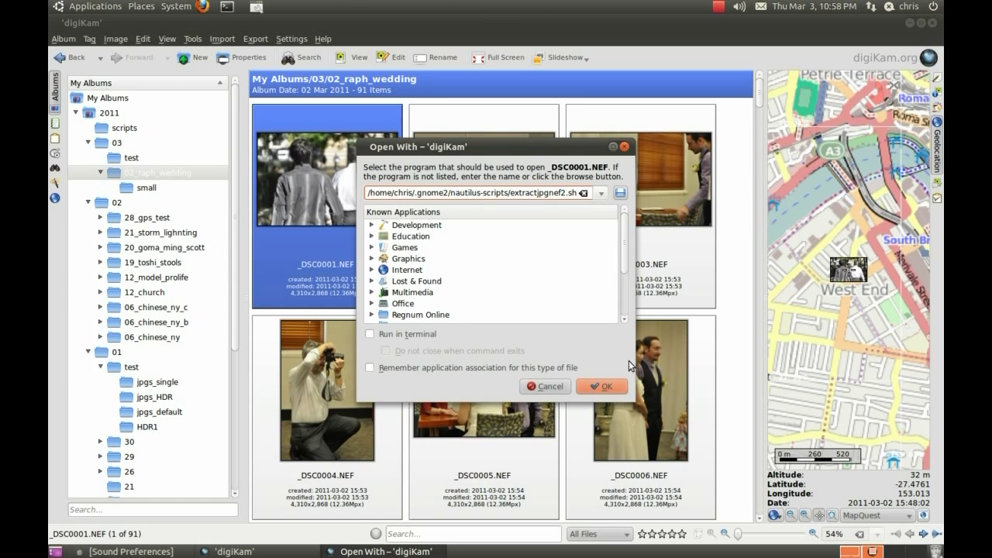
left_click(602, 391)
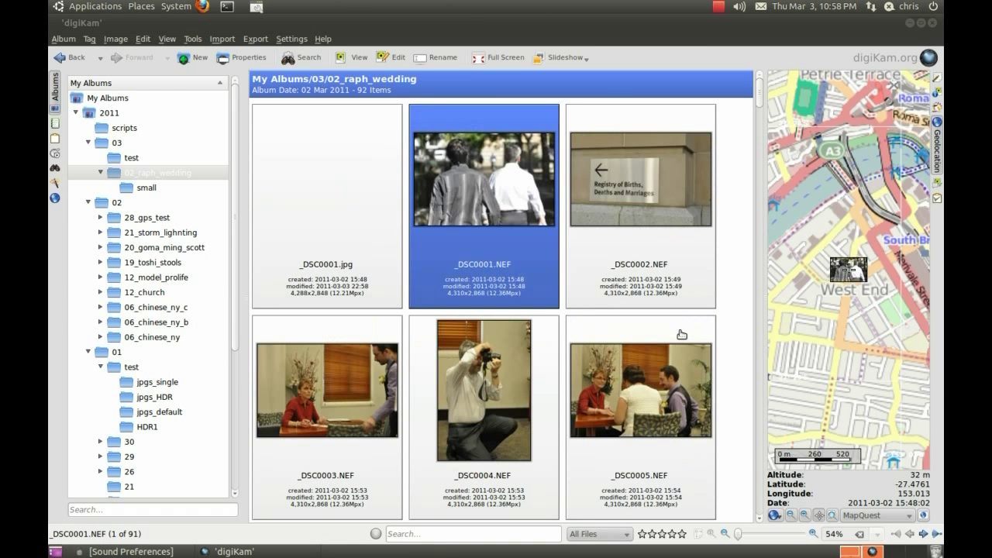
Compare the extracted _DSC0001.jpg with _DSC0001.NEF in the wedding album, including their geolocation
left_click(465, 176)
left_click(354, 201)
left_click(465, 176)
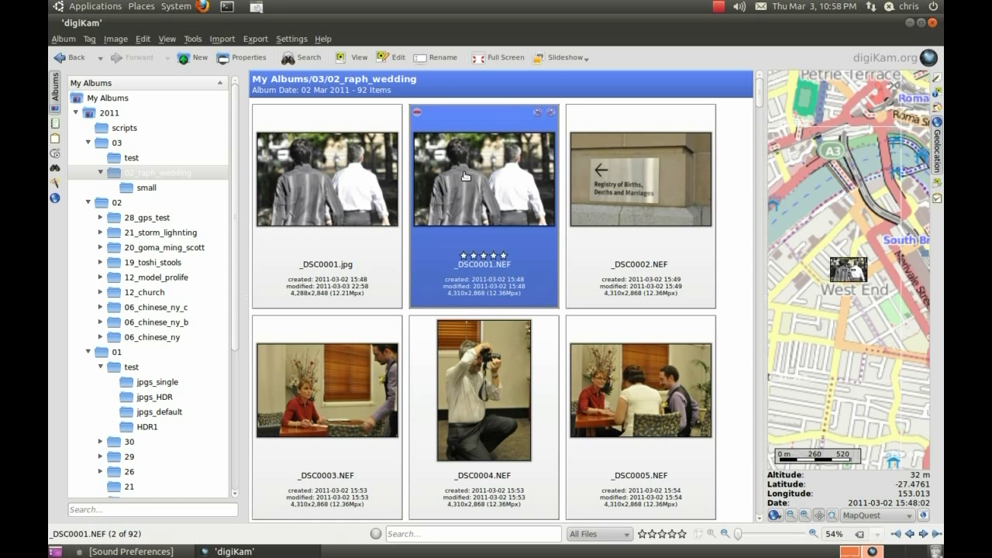
Switch to the test folder in Nautilus and view the extracted _DSC0001.jpg in the image viewer, closing it when done
left_click(853, 550)
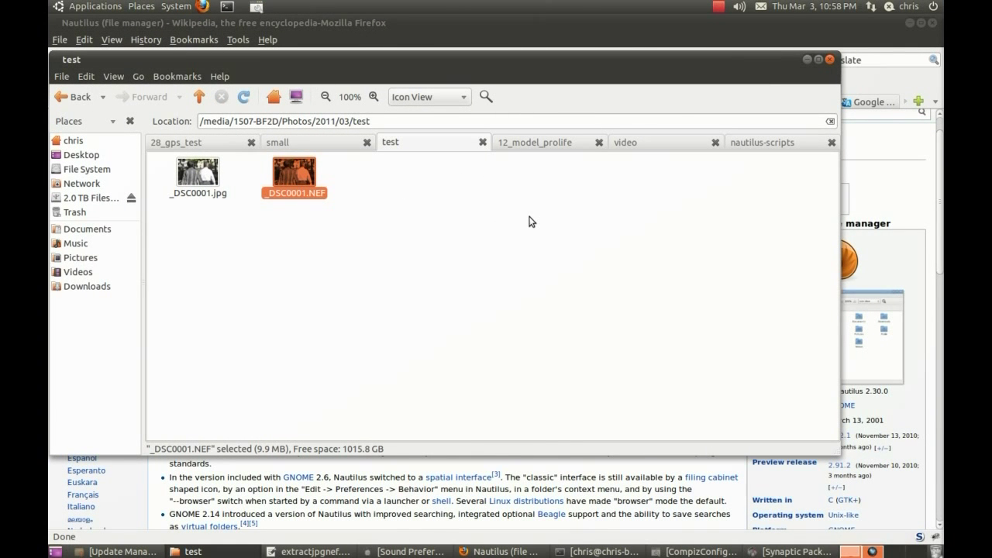
left_click(211, 184)
double_click(194, 175)
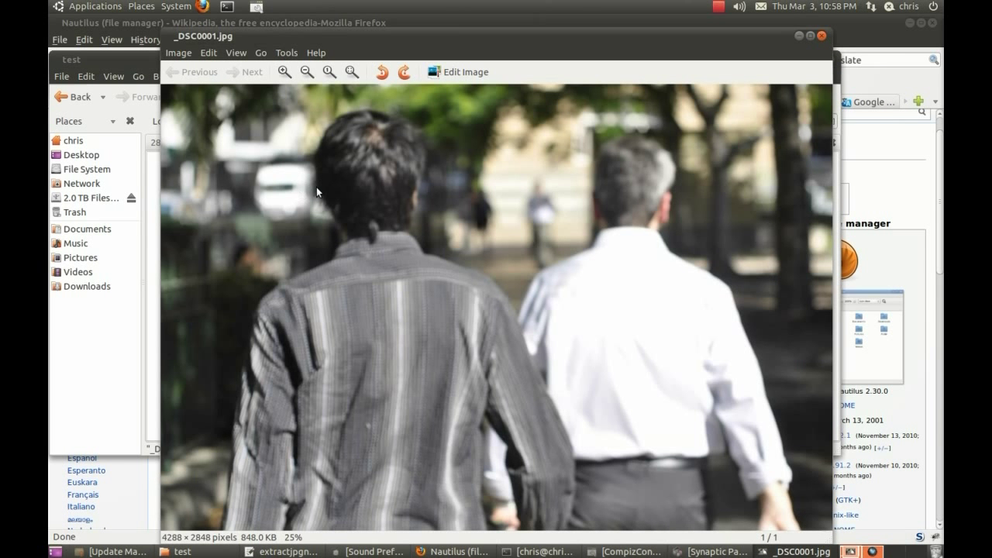
left_click(822, 35)
left_click(310, 189)
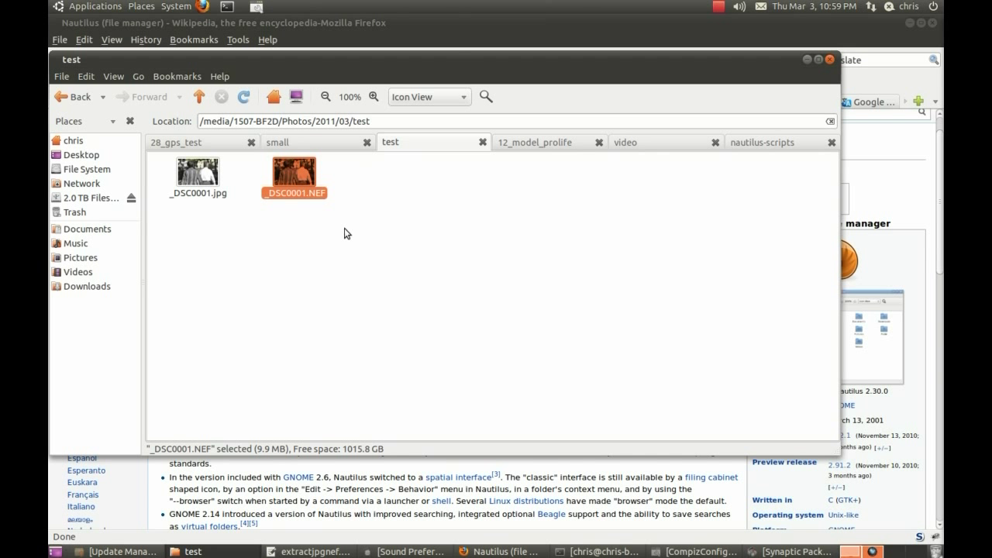
key("Left")
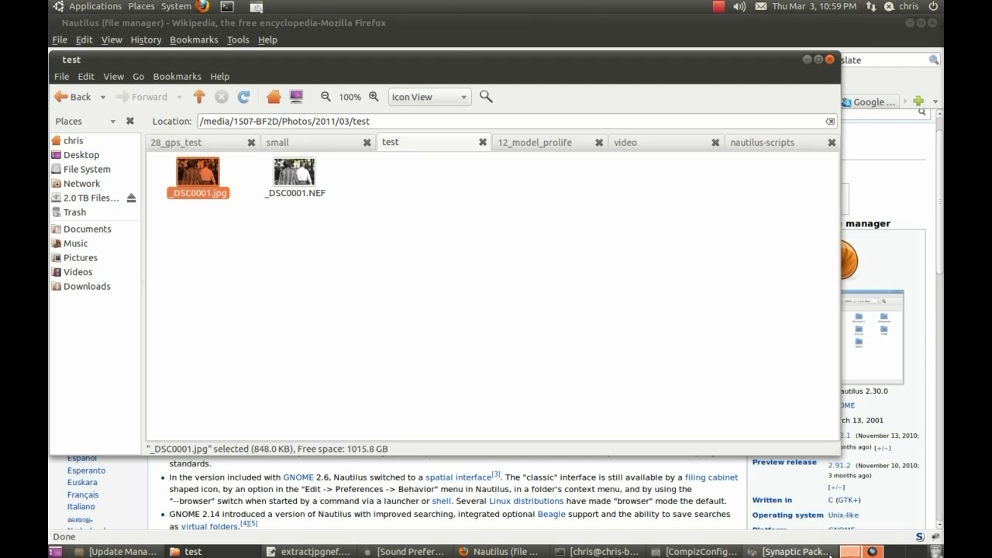
Open Synaptic Package Manager, search for dcraw, and show the package's description and marking options
left_click(176, 9)
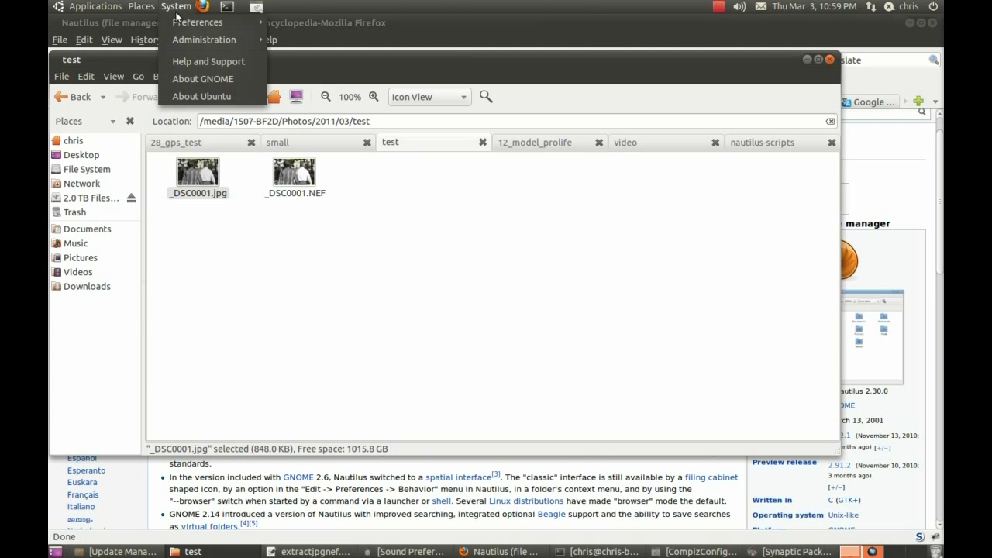
mouse_move(182, 28)
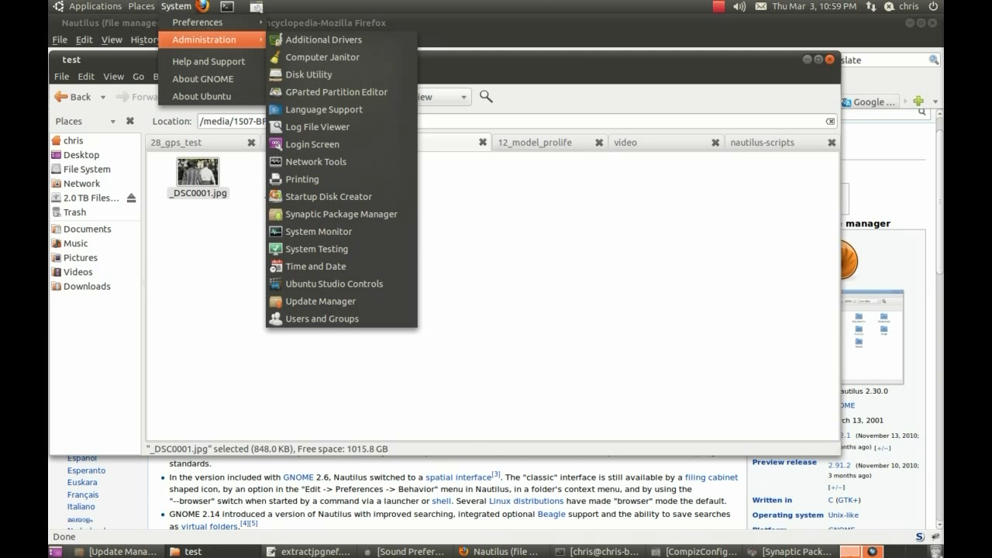
left_click(340, 214)
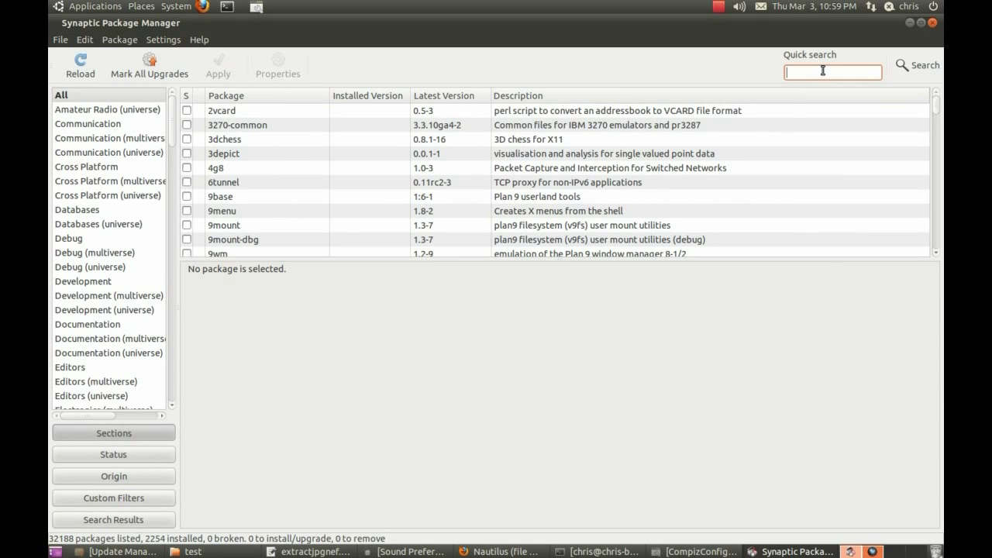
type("dcraw")
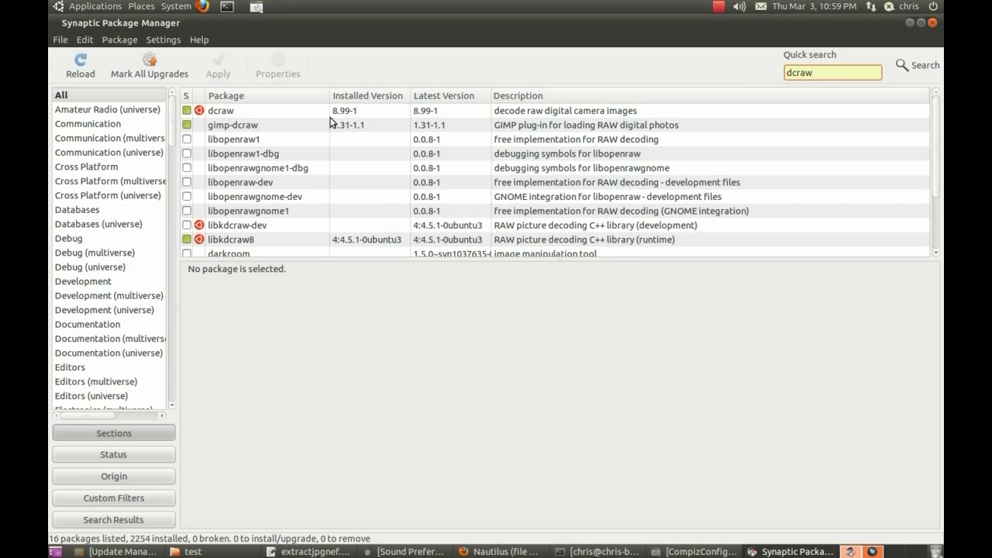
right_click(306, 113)
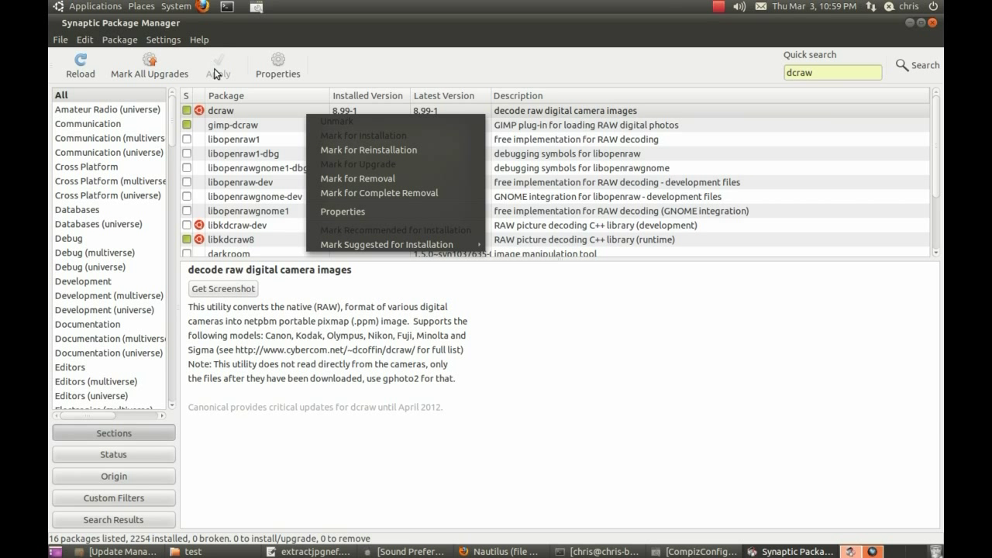
Search the packages for nautilus and show the description of the main nautilus package
left_click(837, 74)
left_click_drag(836, 73, 757, 73)
type("nau")
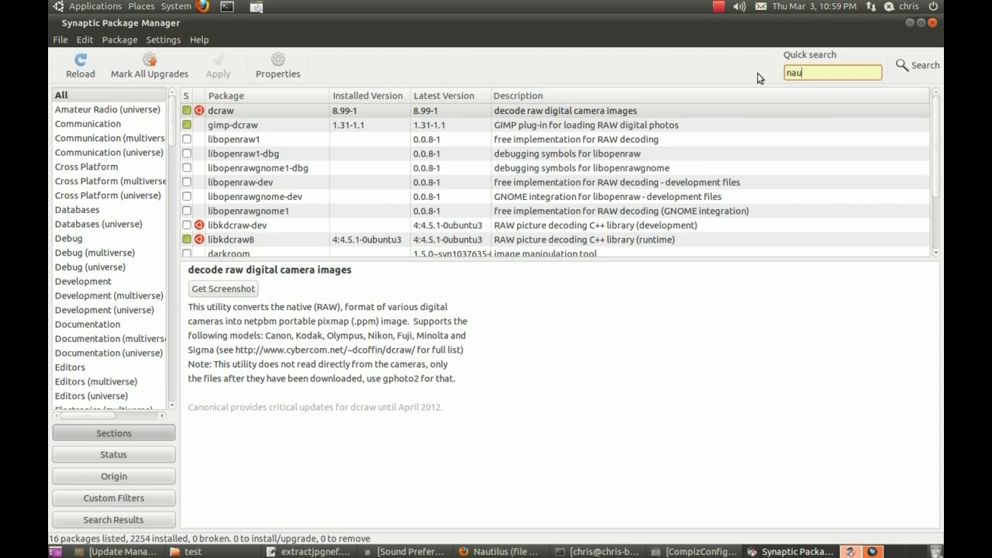
type("tilus")
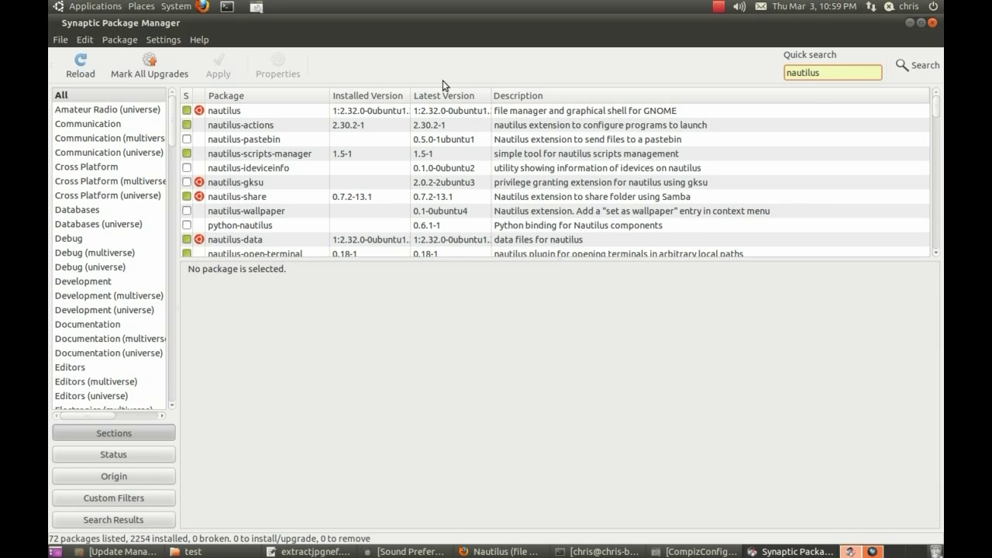
left_click(243, 111)
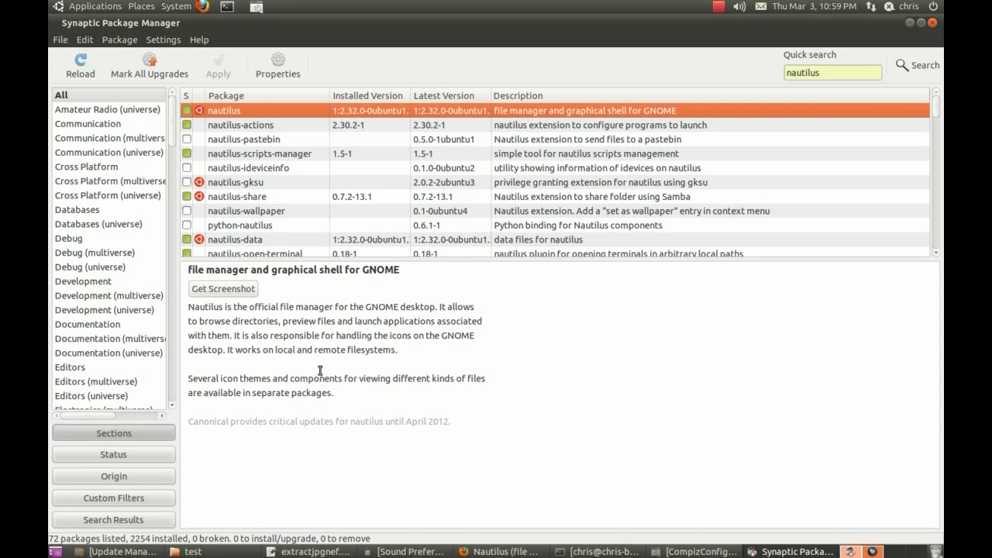
Switch to the test folder in Nautilus and show the context actions available for _DSC0001.jpg
left_click(224, 550)
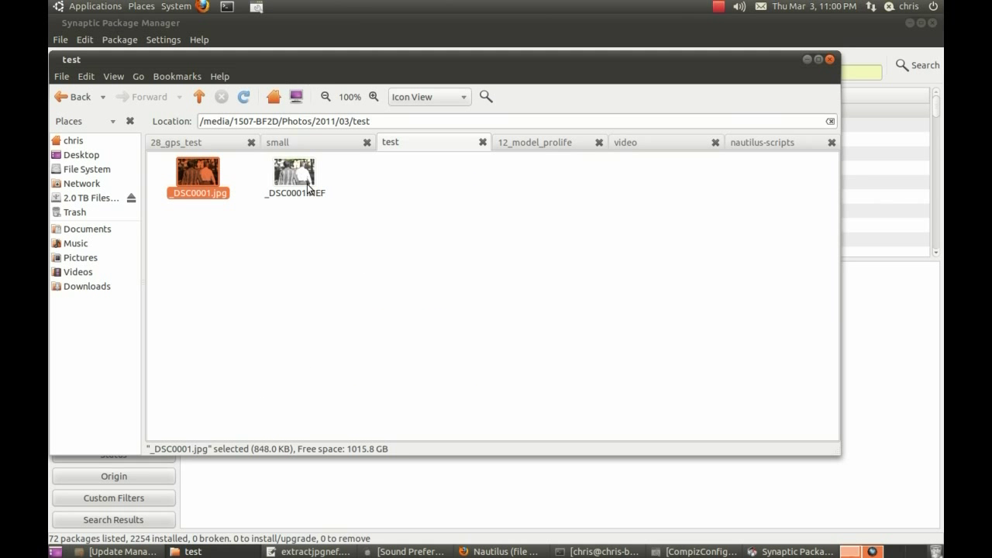
right_click(203, 166)
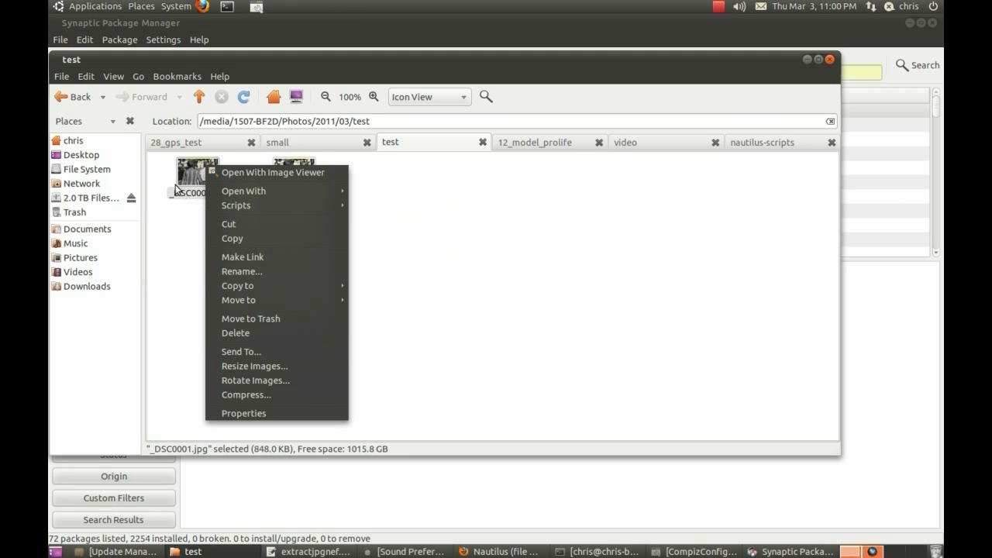
left_click(939, 113)
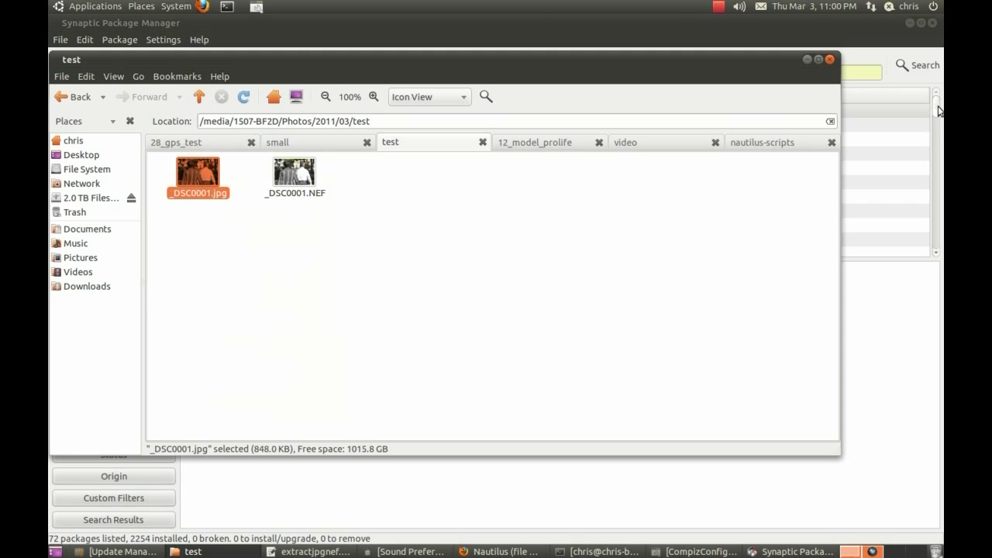
Return to Synaptic and review the descriptions of the nautilus-actions and nautilus-scripts-manager packages
left_click(791, 551)
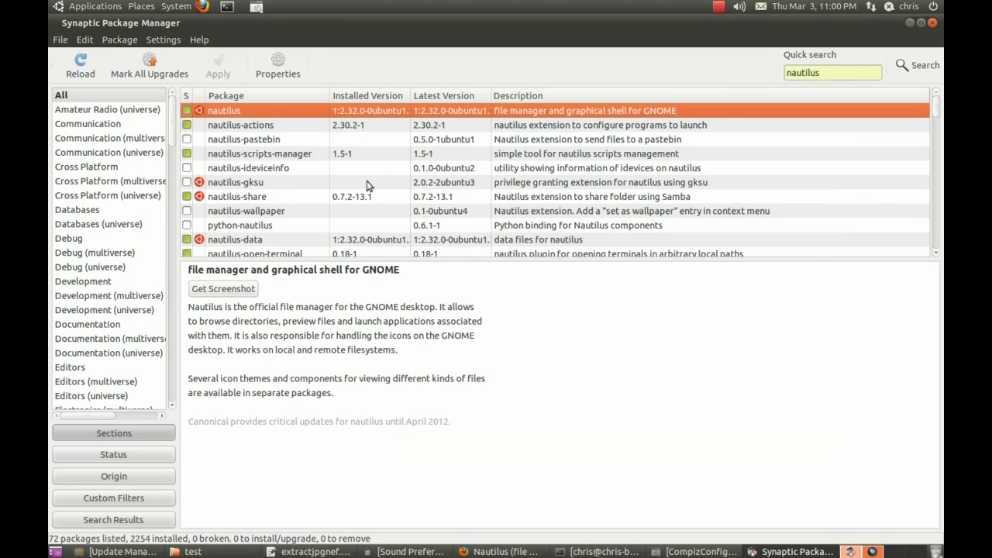
left_click(266, 211)
left_click(243, 124)
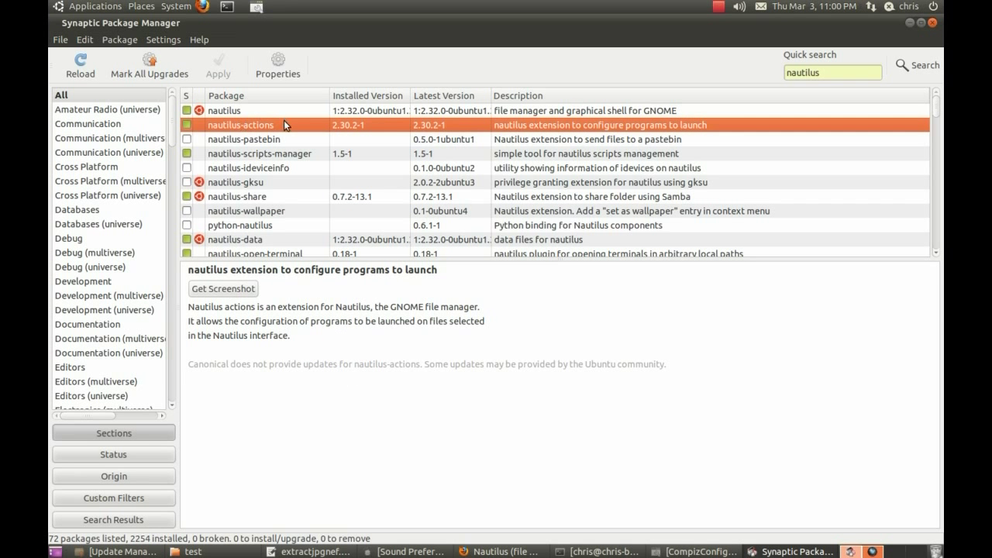
left_click(276, 155)
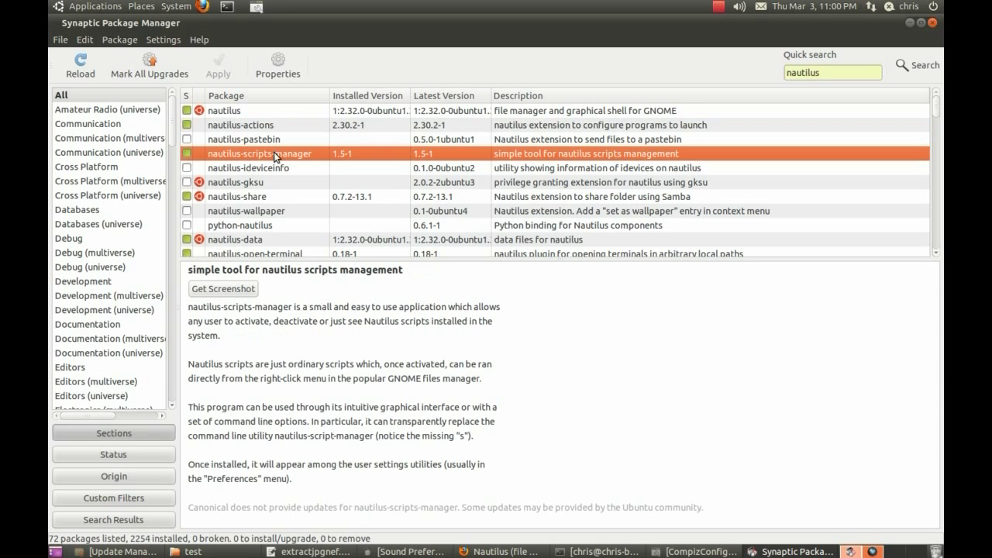
left_click(243, 125)
Find nautilus-image-converter among the nautilus packages, show its description, and minimize Synaptic
scroll(260, 201, "down", 1)
scroll(287, 188, "down", 5)
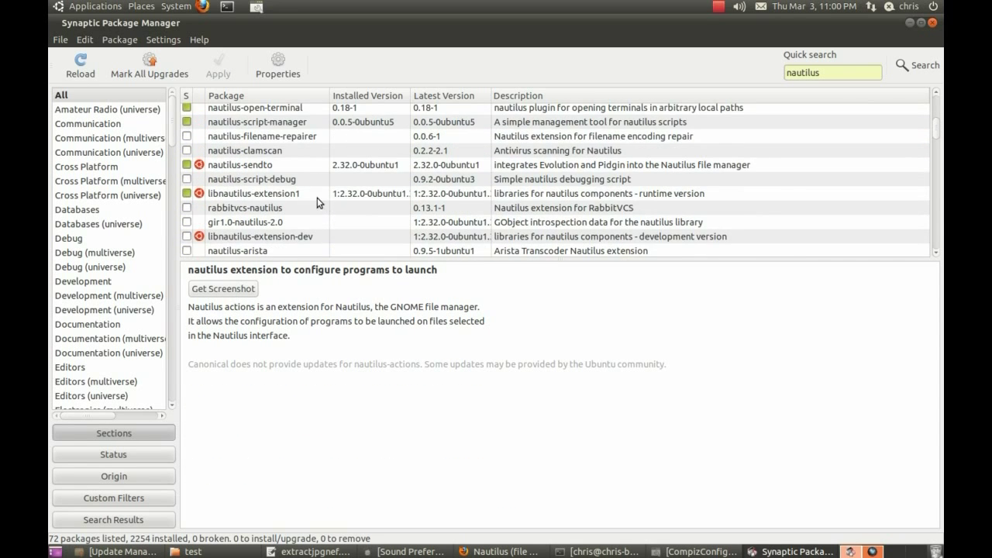
scroll(286, 197, "down", 1)
scroll(294, 186, "down", 4)
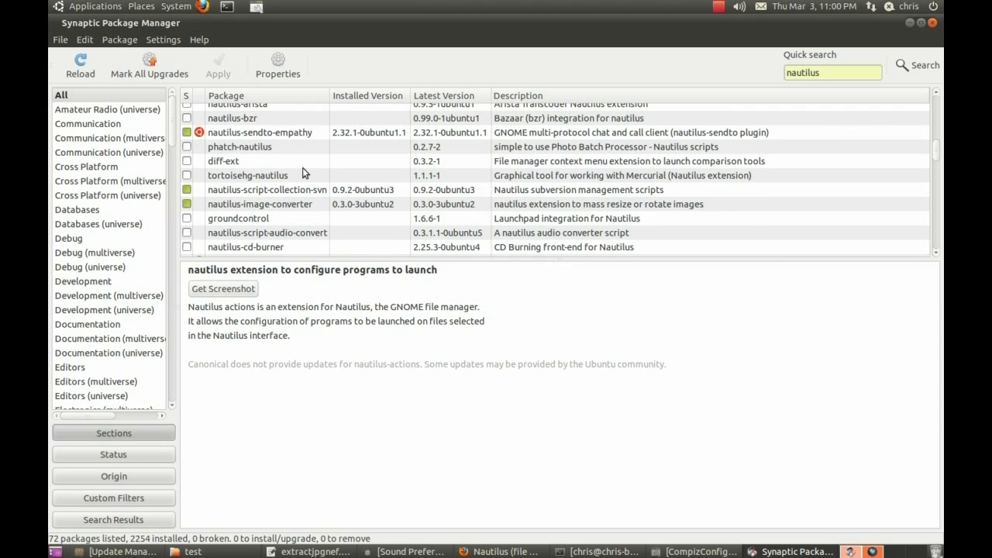
left_click(256, 206)
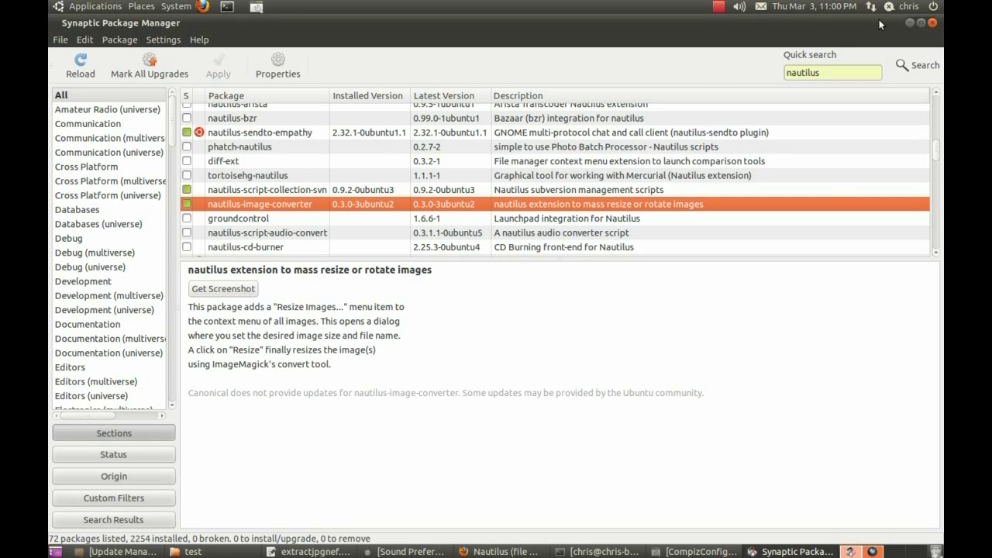
left_click(910, 23)
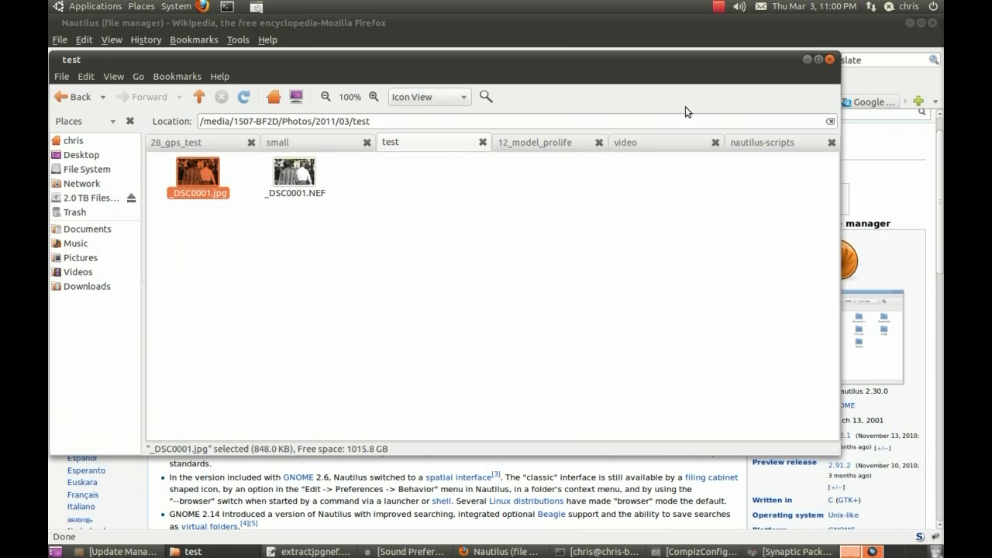
Show the resized photos in the small folder, bring the Nautilus Wikipedia article forward, and switch to an empty workspace
left_click(271, 141)
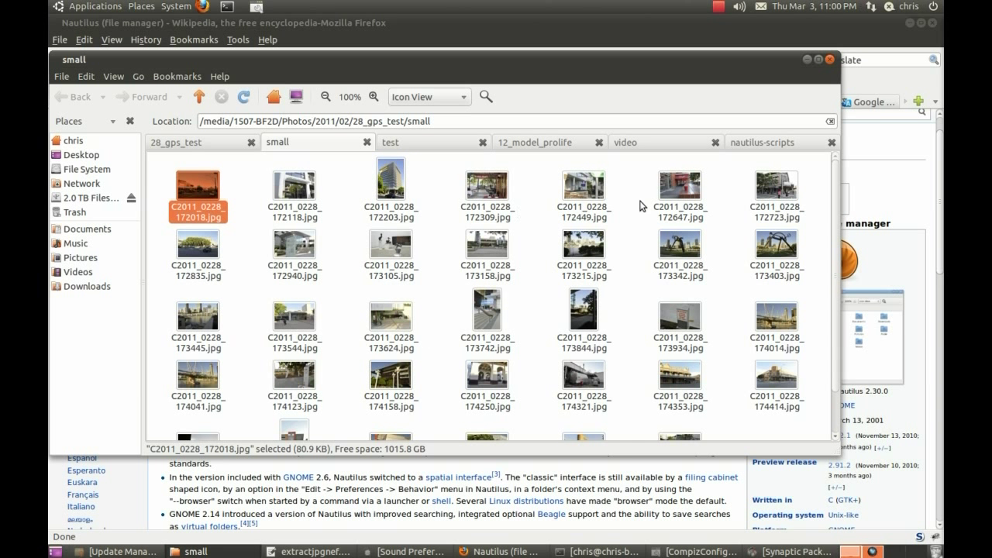
left_click(913, 172)
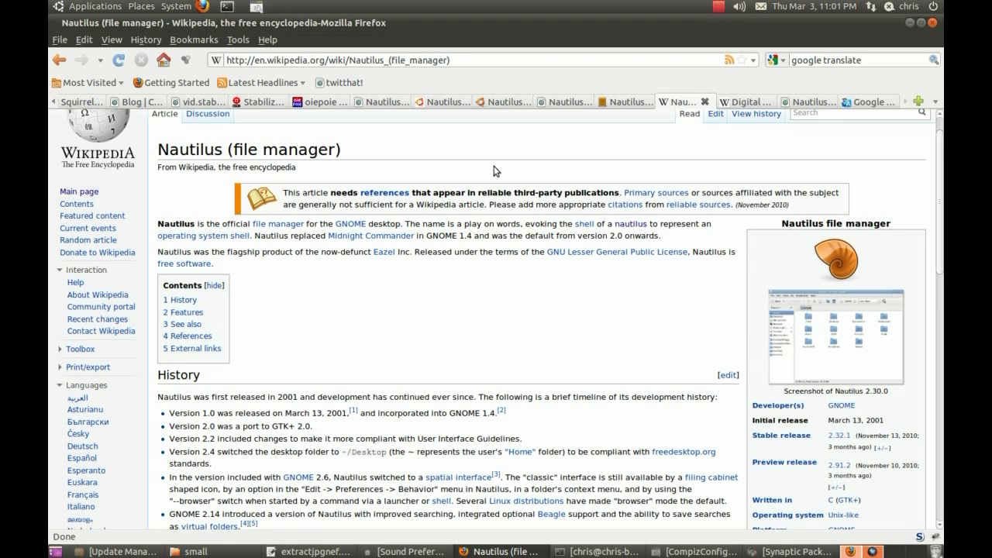
left_click(894, 552)
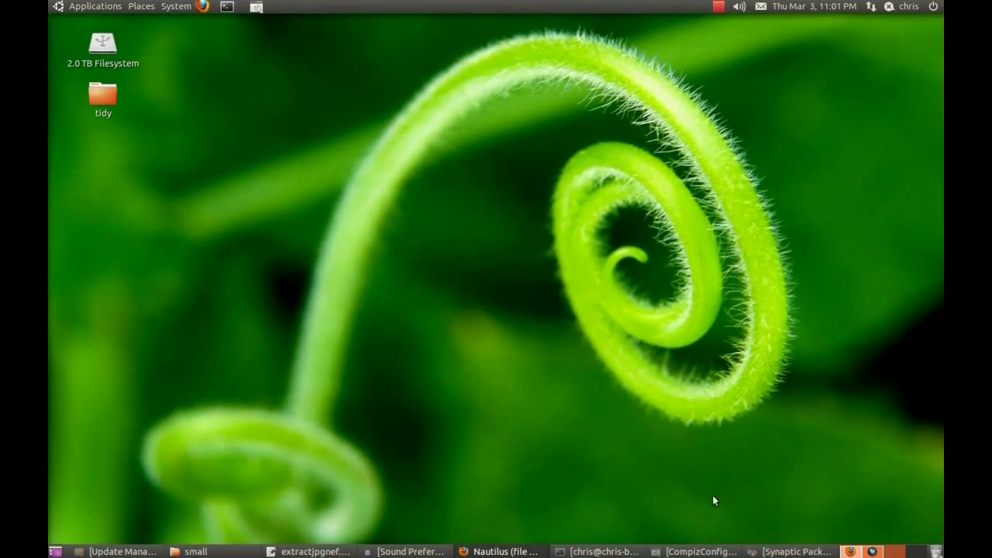